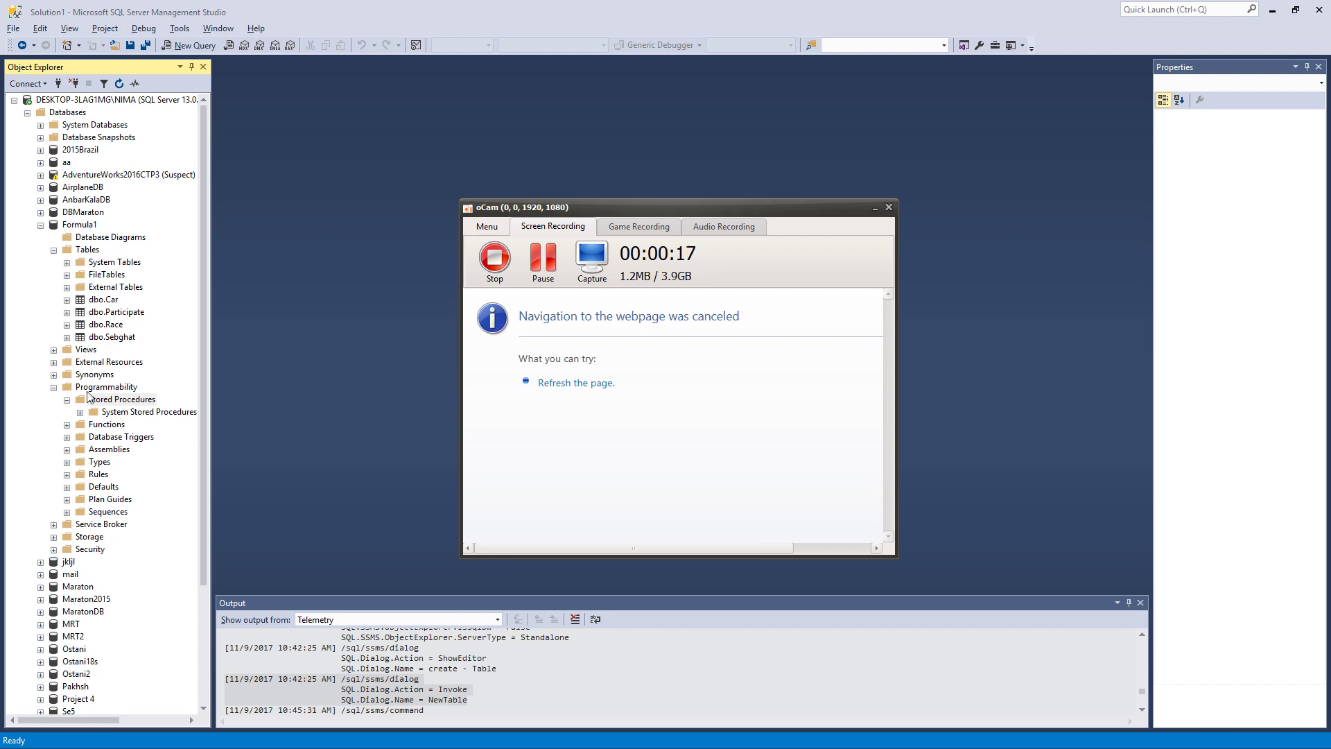
- Refresh Formula1's stored procedures and script the Car table as an INSERT into a new query window
left_click(103, 401)
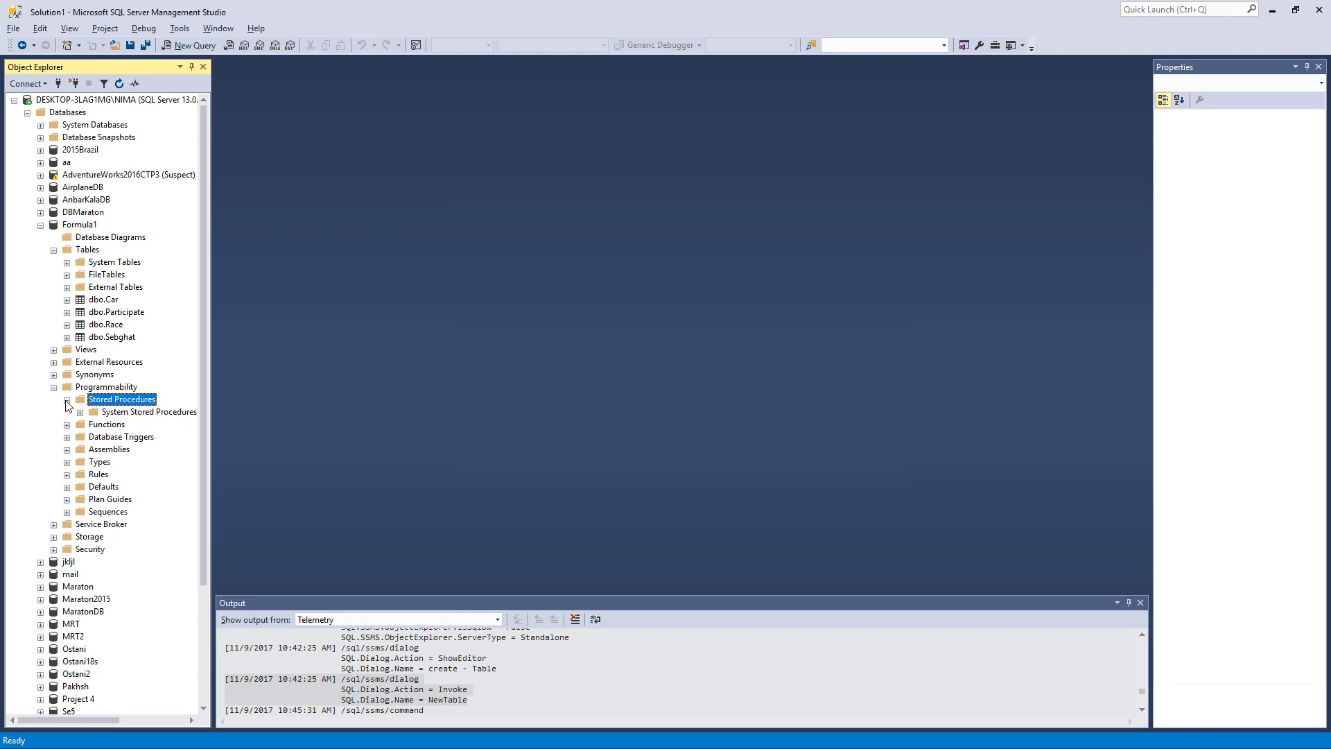
right_click(104, 400)
left_click(127, 483)
right_click(98, 302)
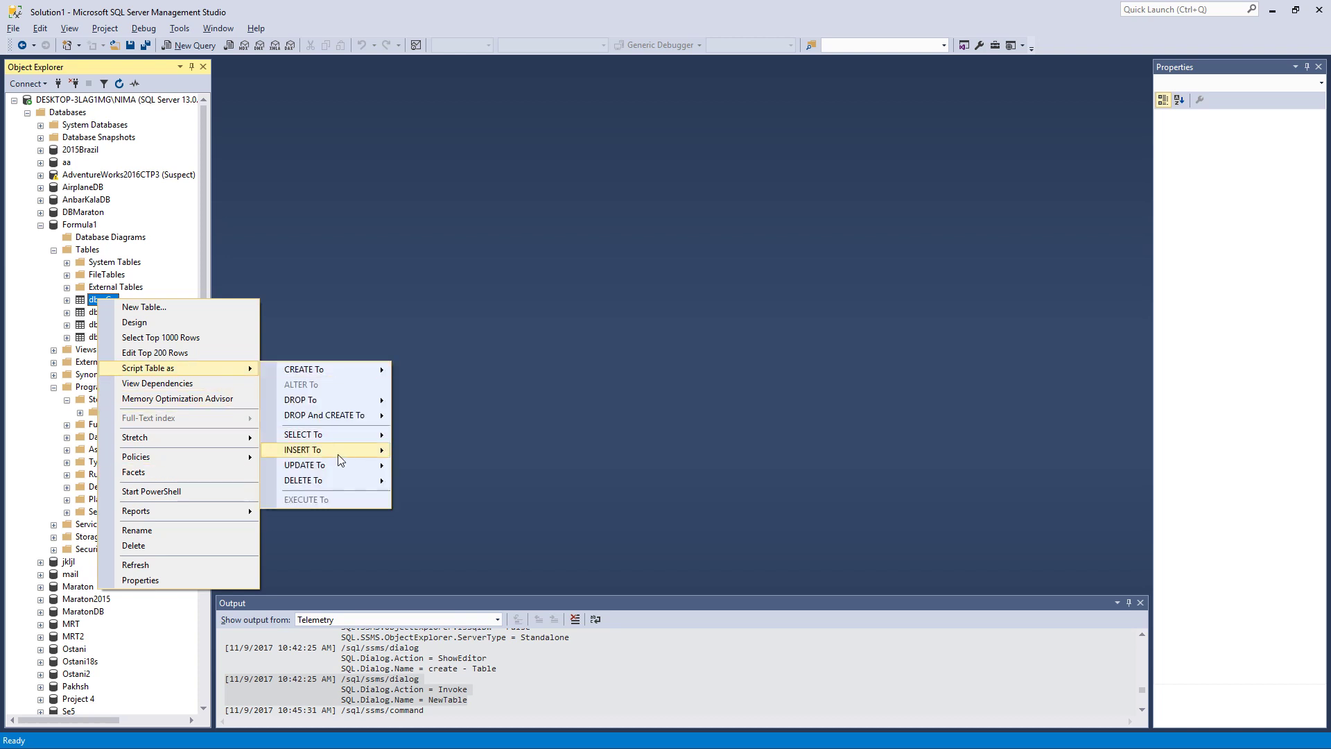
mouse_move(304, 450)
left_click(459, 454)
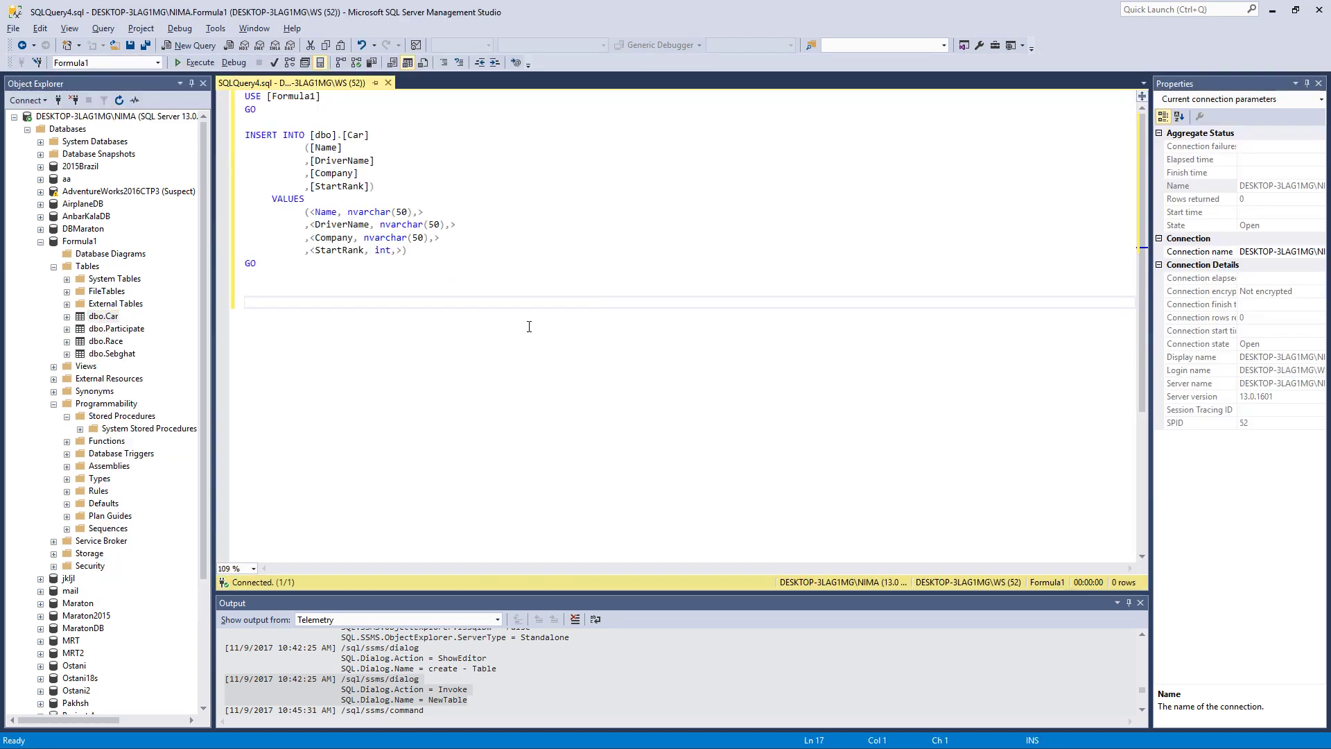
- Select the whole INSERT statement, then box-select the value placeholder column across all four lines
left_click_drag(408, 251, 245, 121)
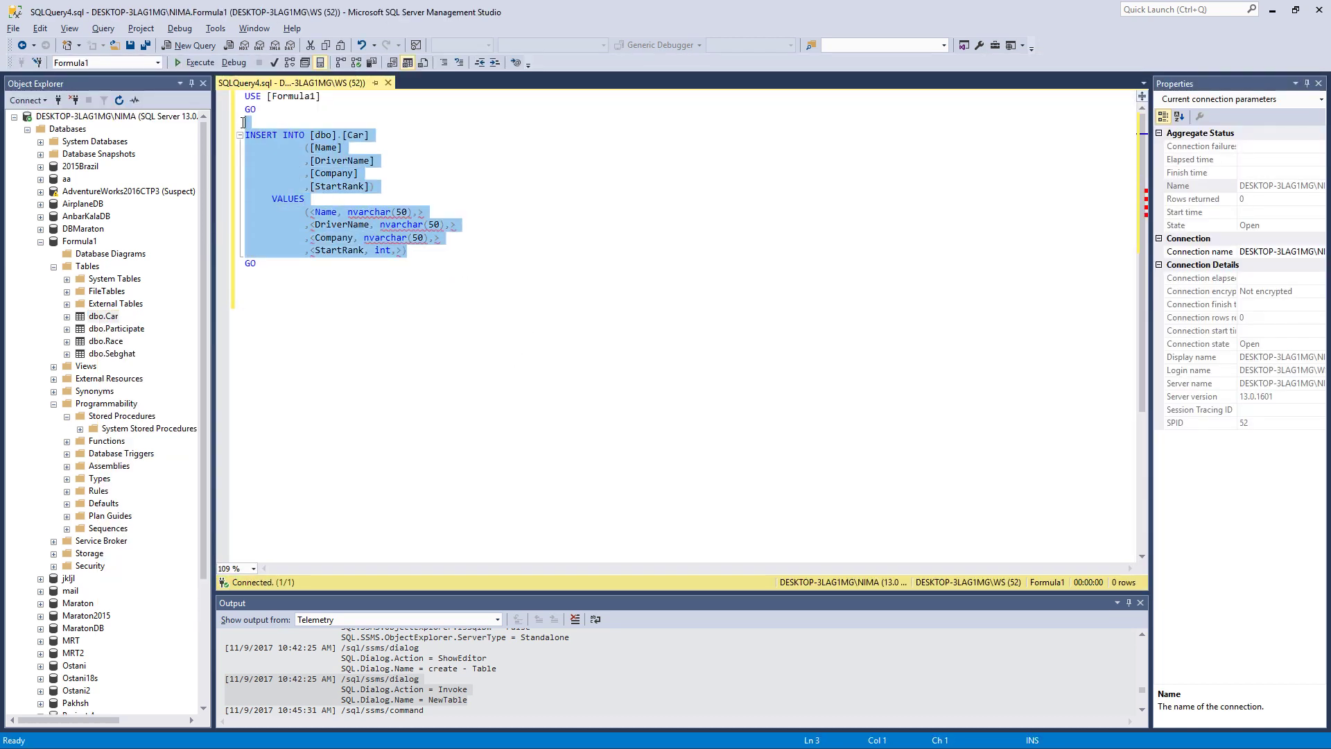
left_click(308, 212)
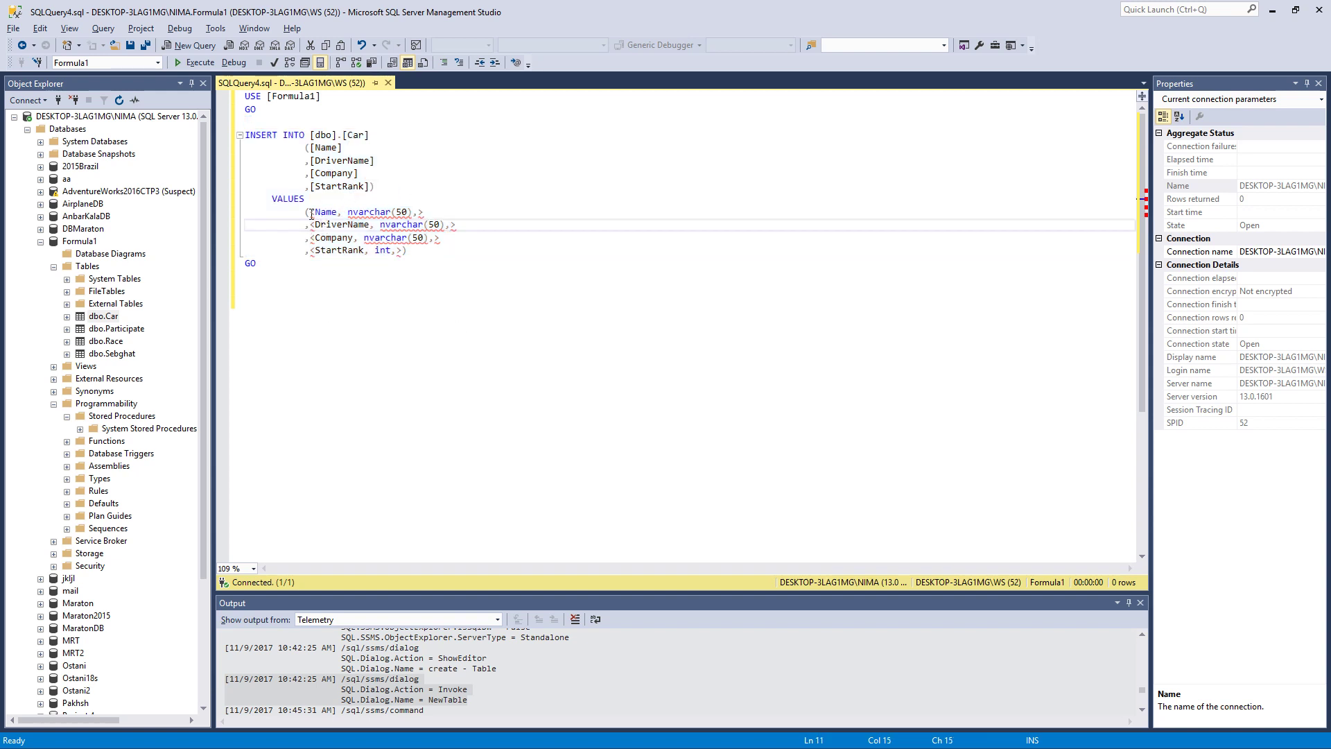
left_click_drag(307, 212, 304, 245)
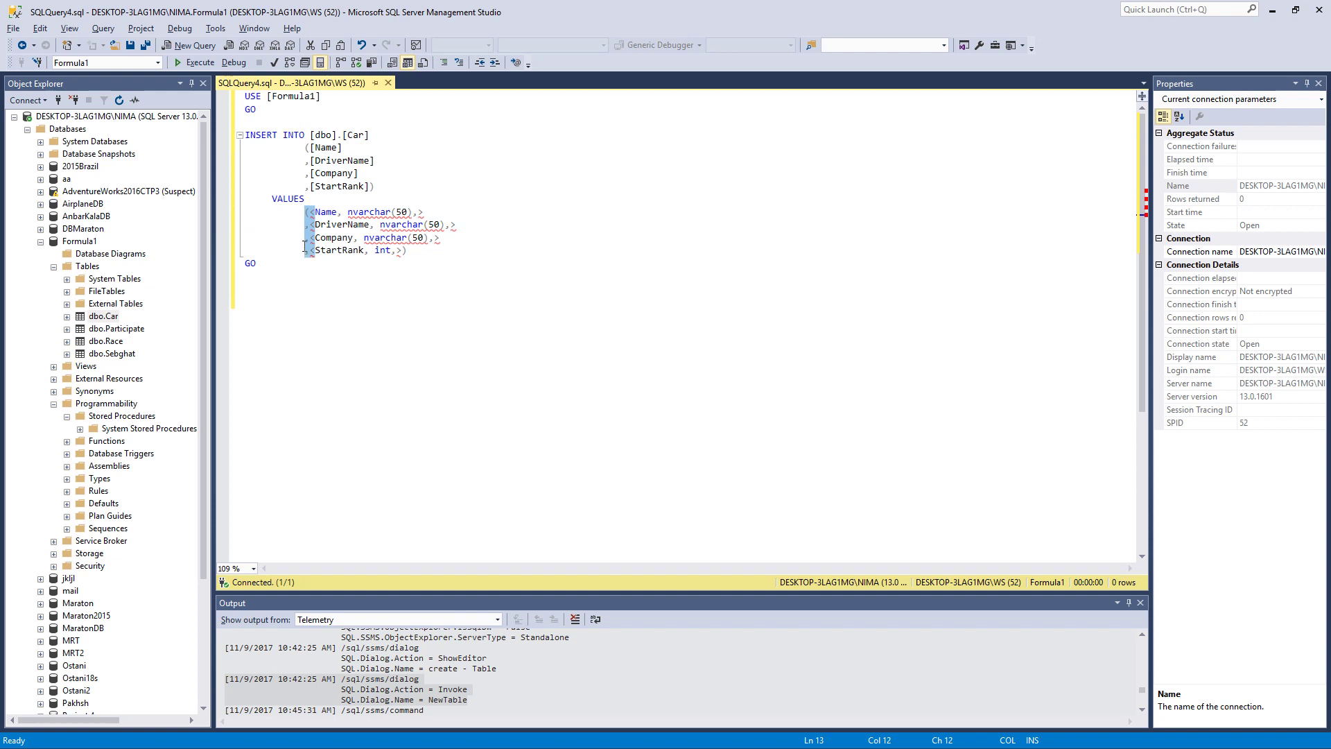
type("<")
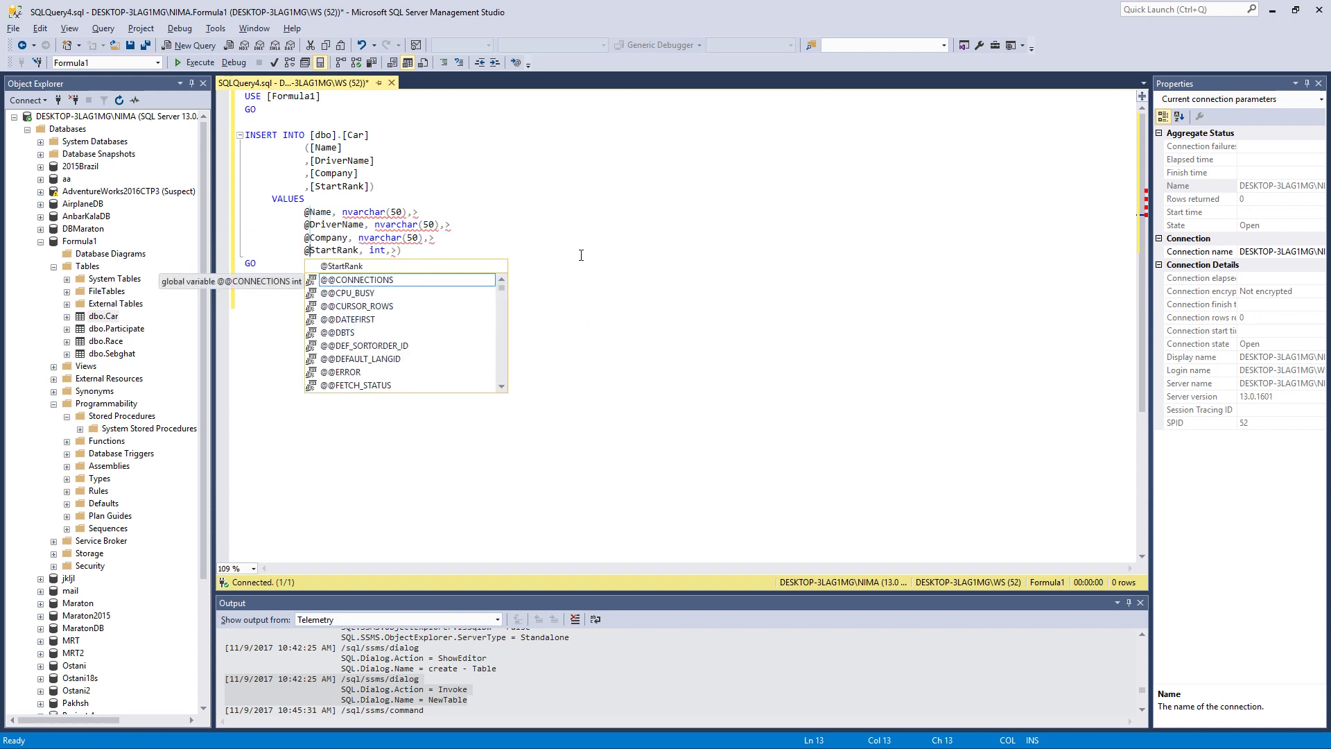
left_click(488, 212)
right_click(123, 418)
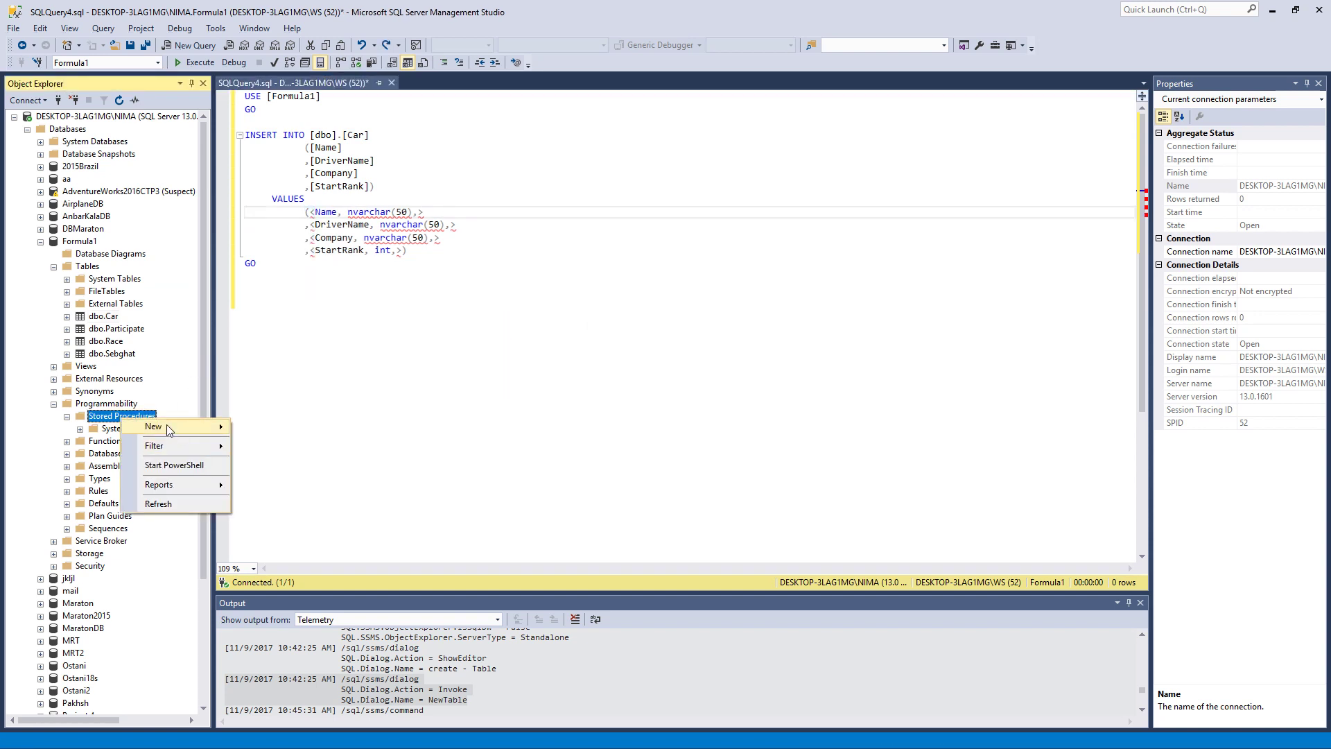
- Start a new stored procedure from the Create Procedure template, then bring the testsimple Visual Studio project to front
left_click(333, 427)
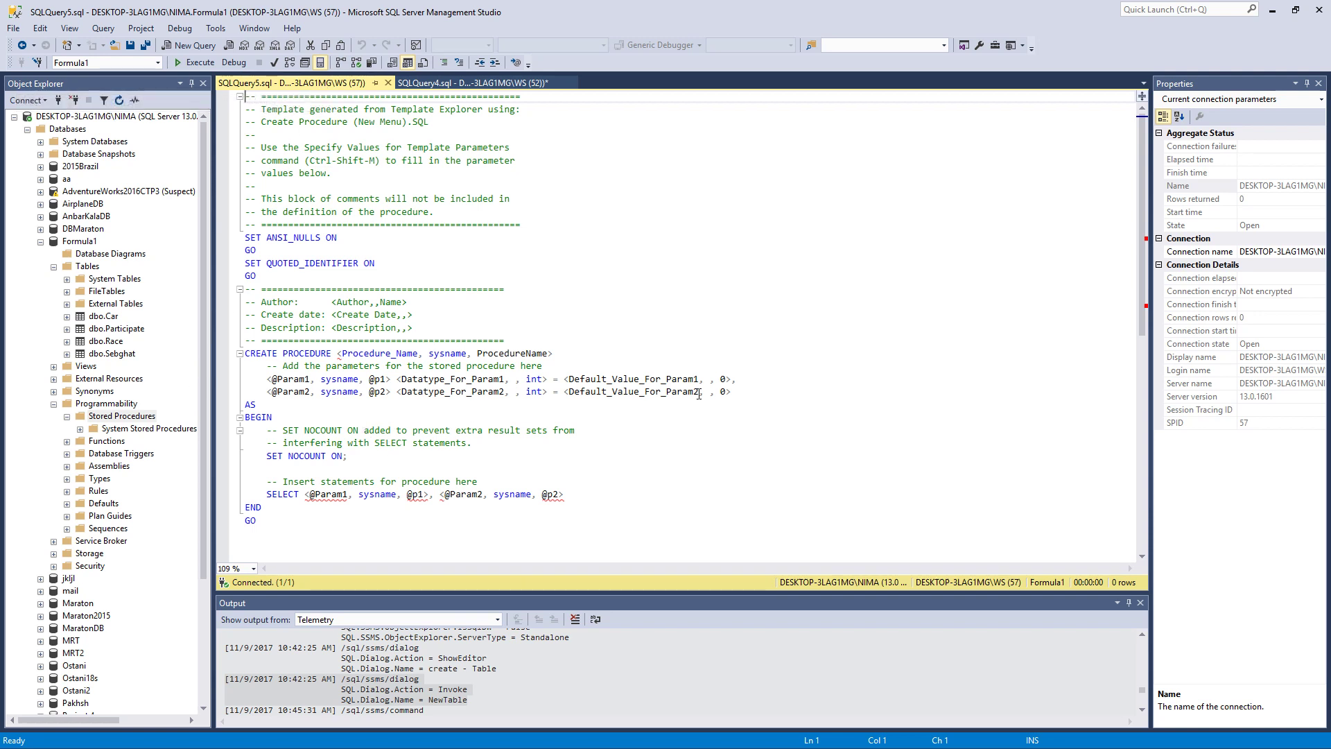
key("alt+Tab")
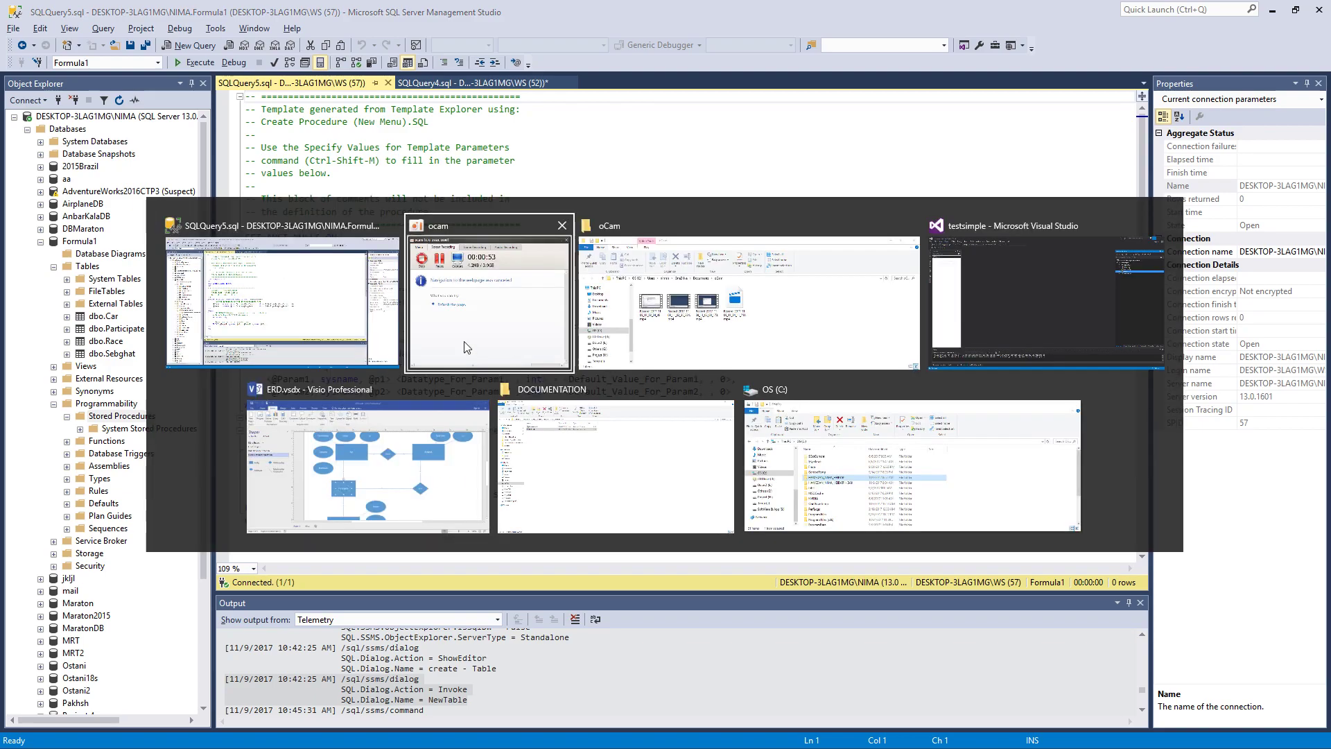
left_click(1012, 300)
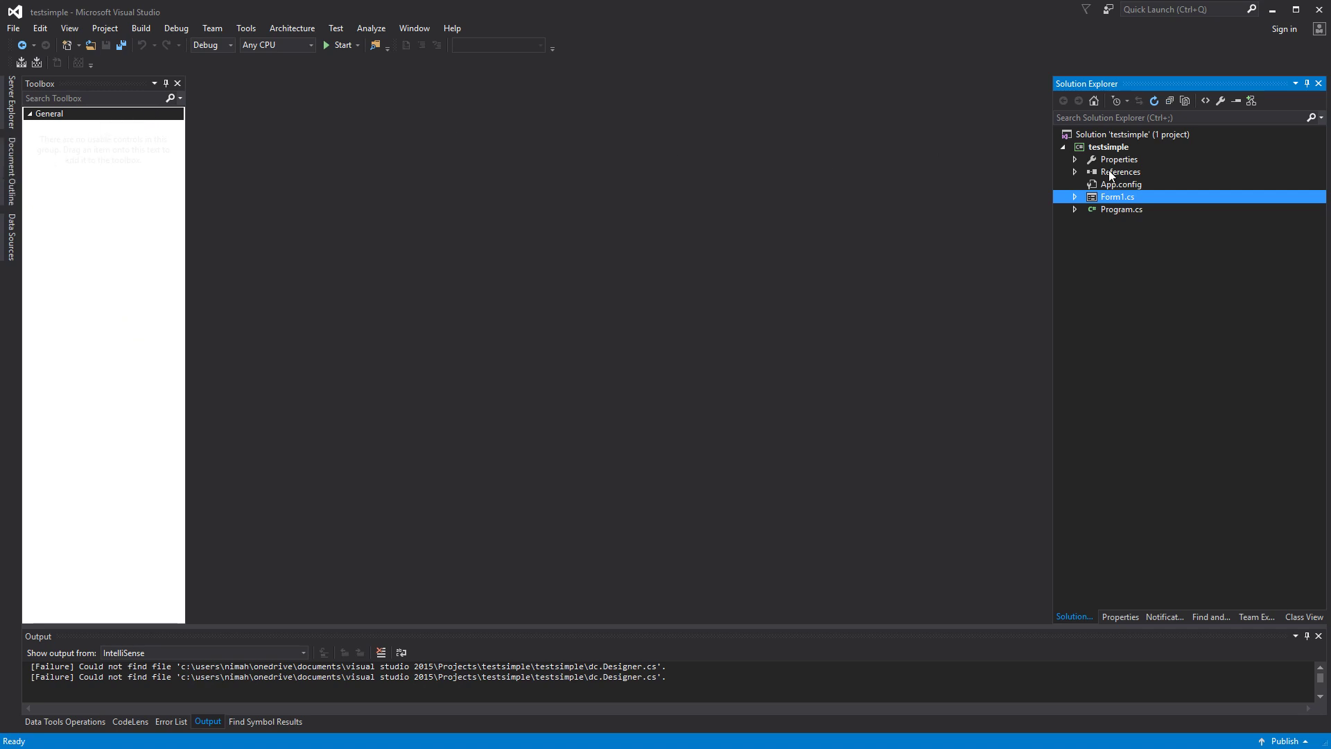
- Add a new DataSet item, DataSet1.xsd, to the testsimple project
right_click(1094, 146)
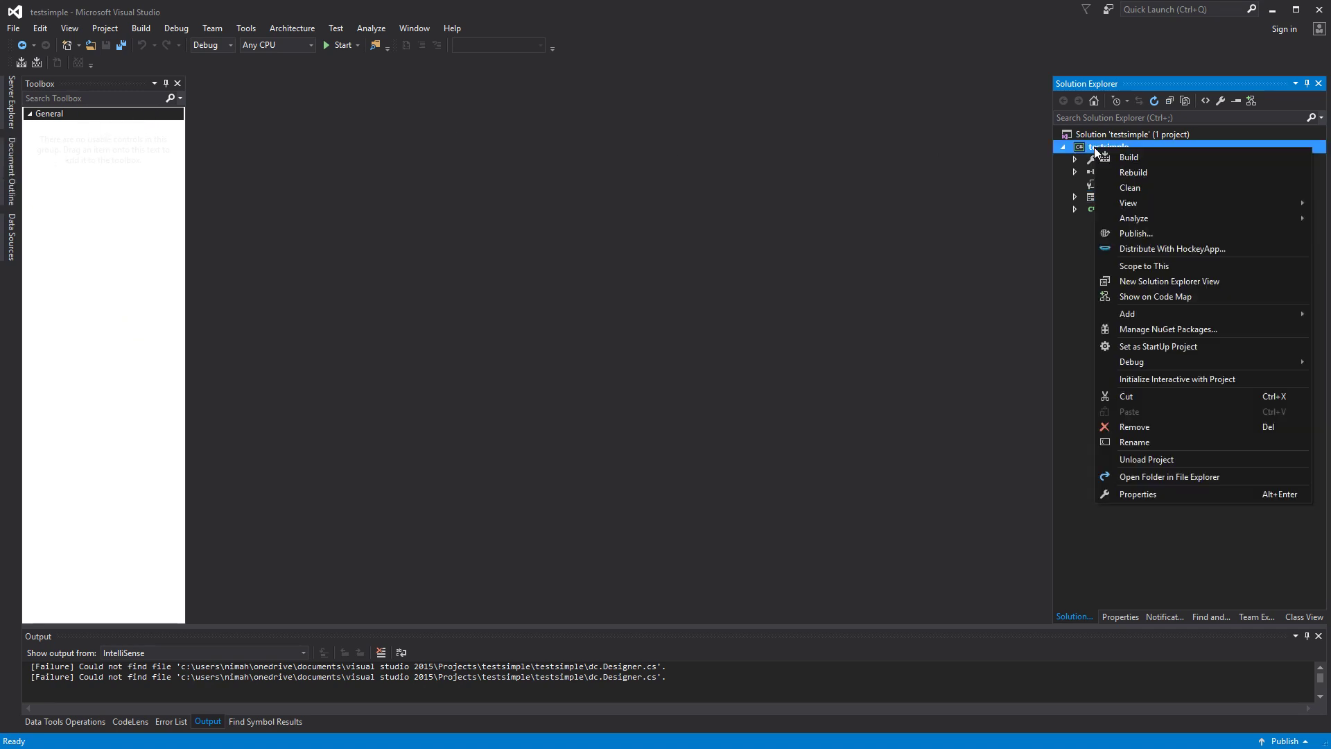
mouse_move(1128, 314)
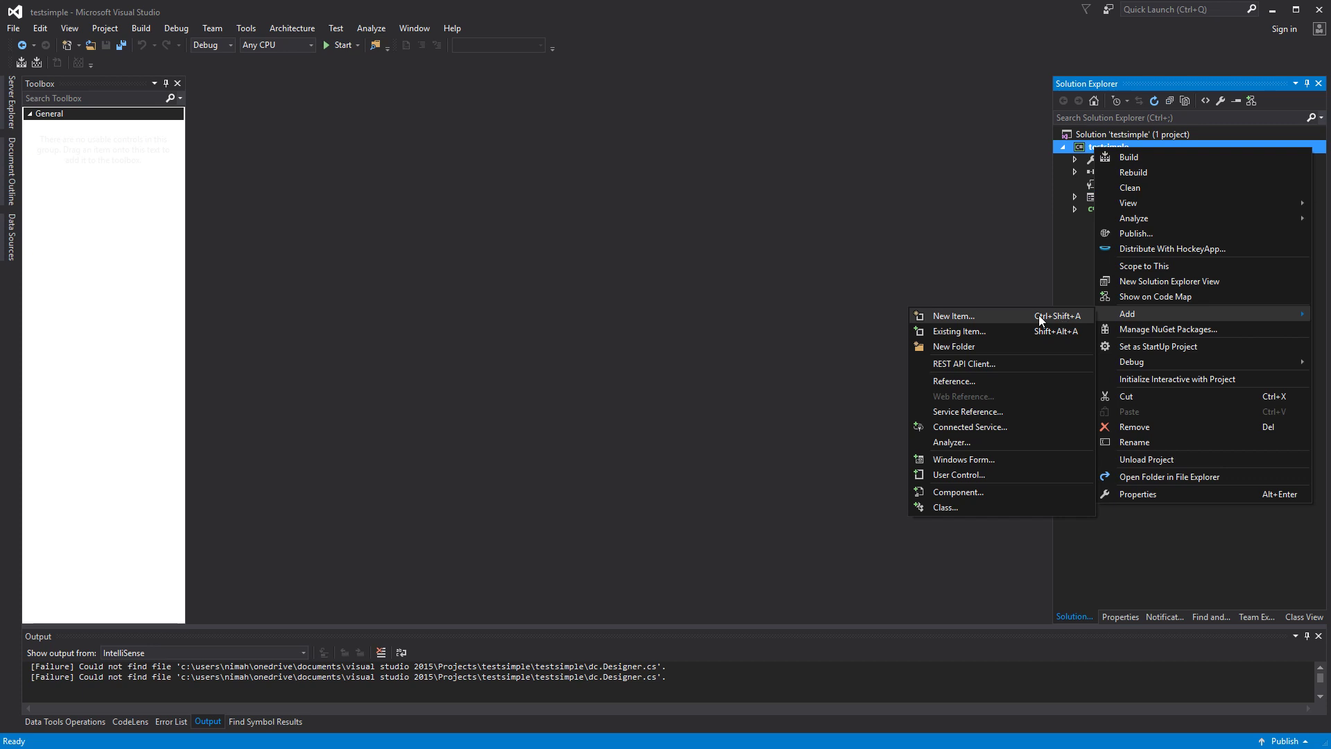
left_click(1040, 315)
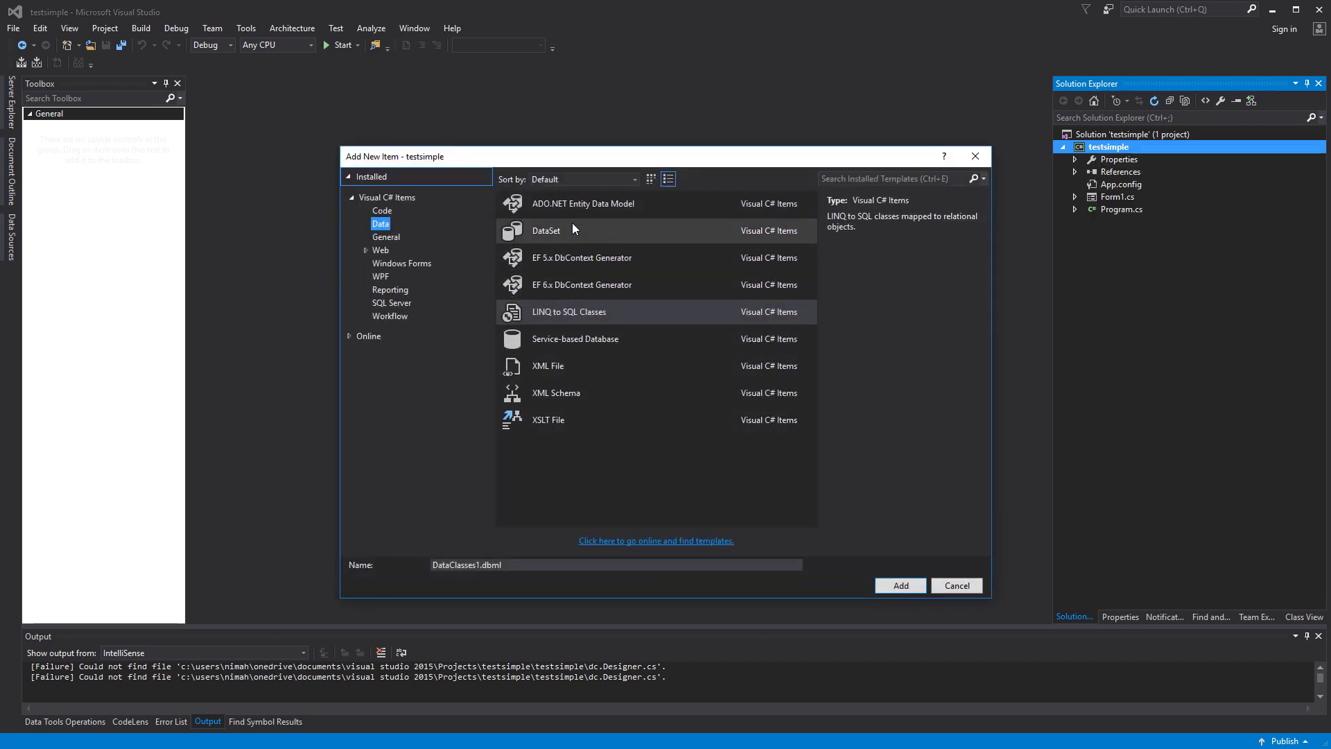
left_click(562, 230)
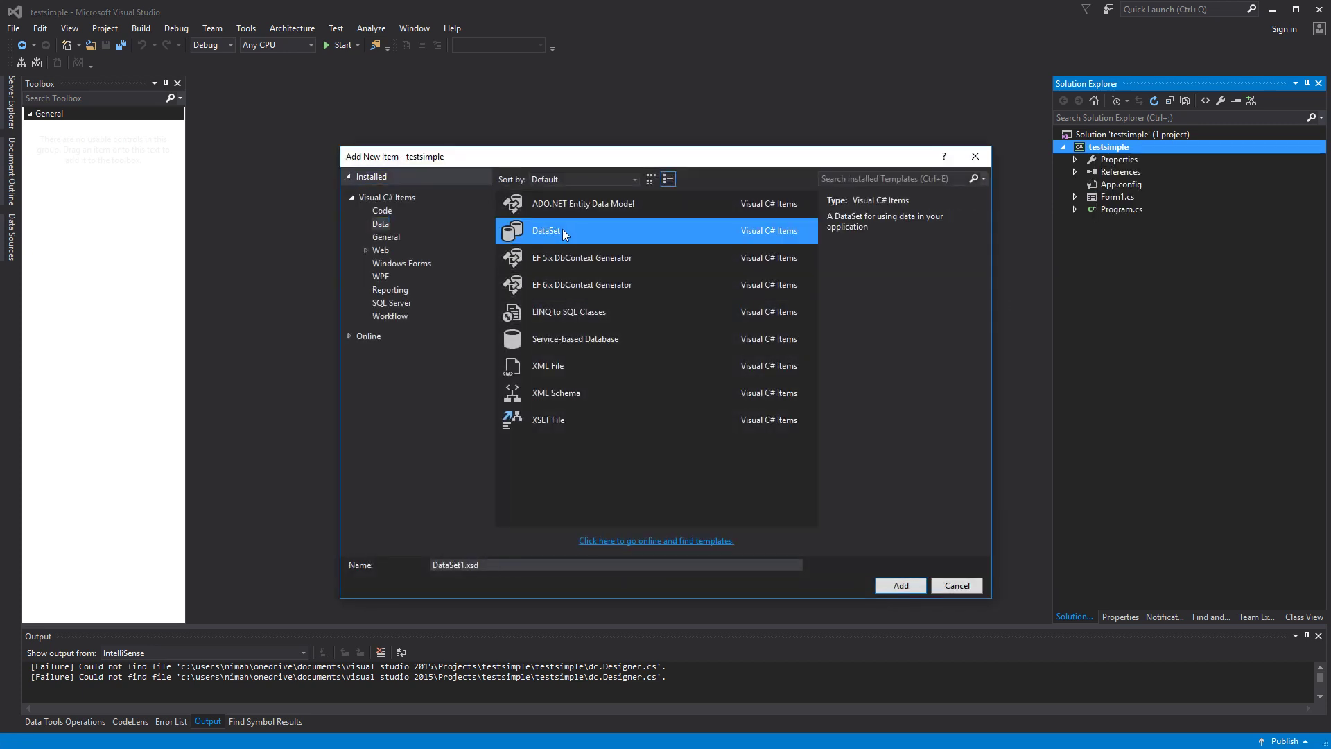
left_click(899, 589)
- Add a TableAdapter using Formula1ConnectionString with the Create new stored procedures option
right_click(416, 279)
mouse_move(447, 285)
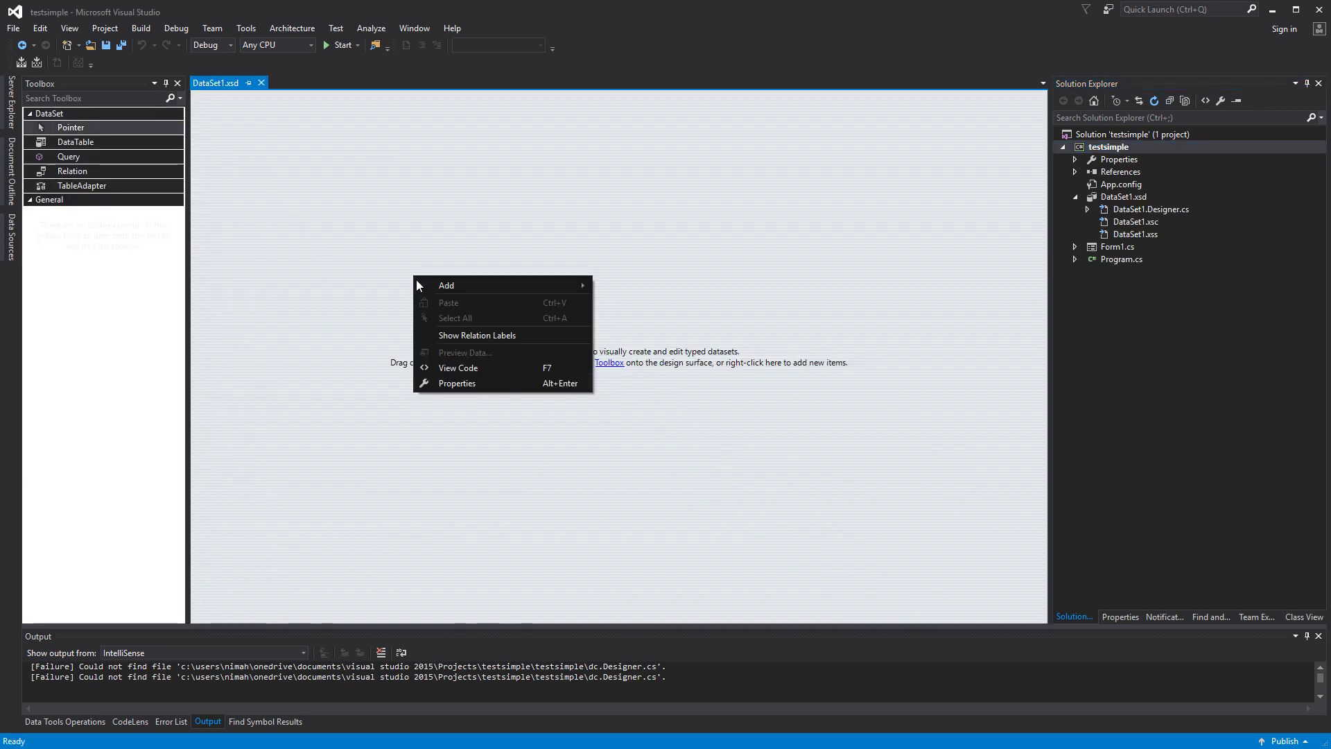
left_click(382, 290)
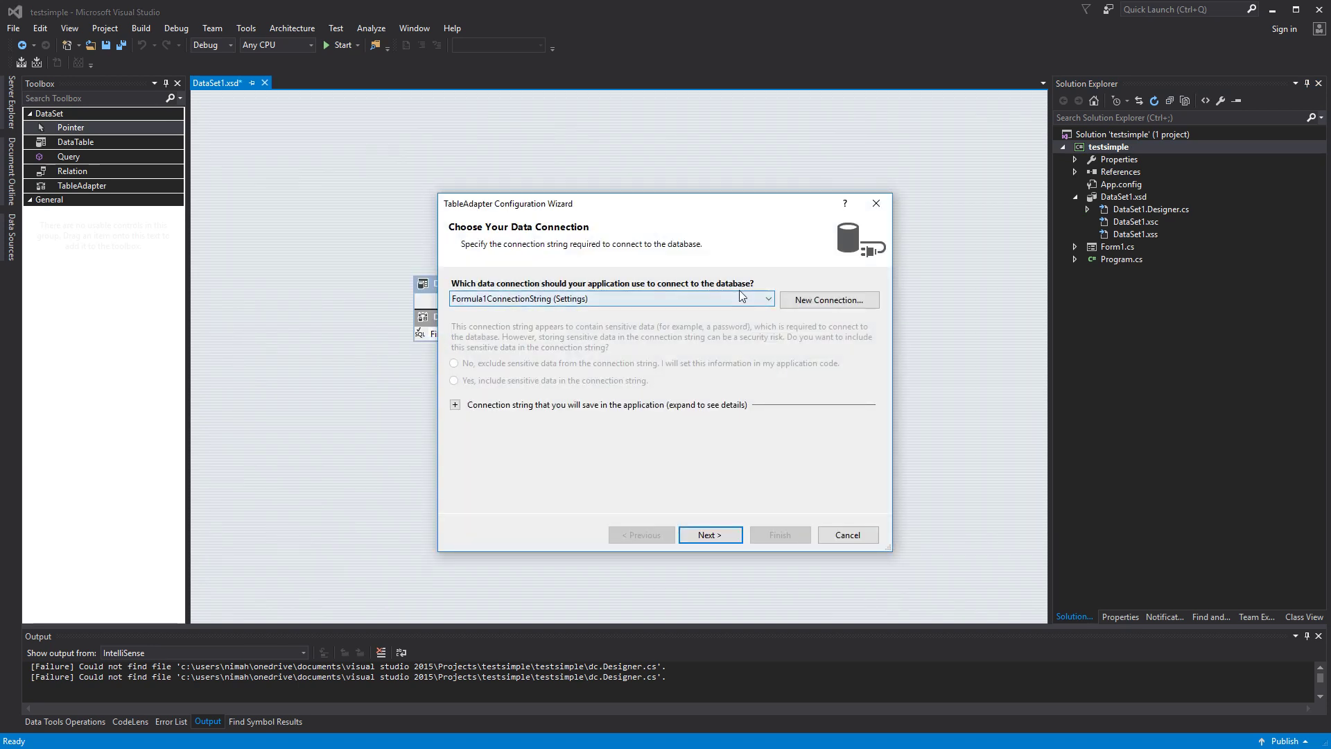
left_click(711, 534)
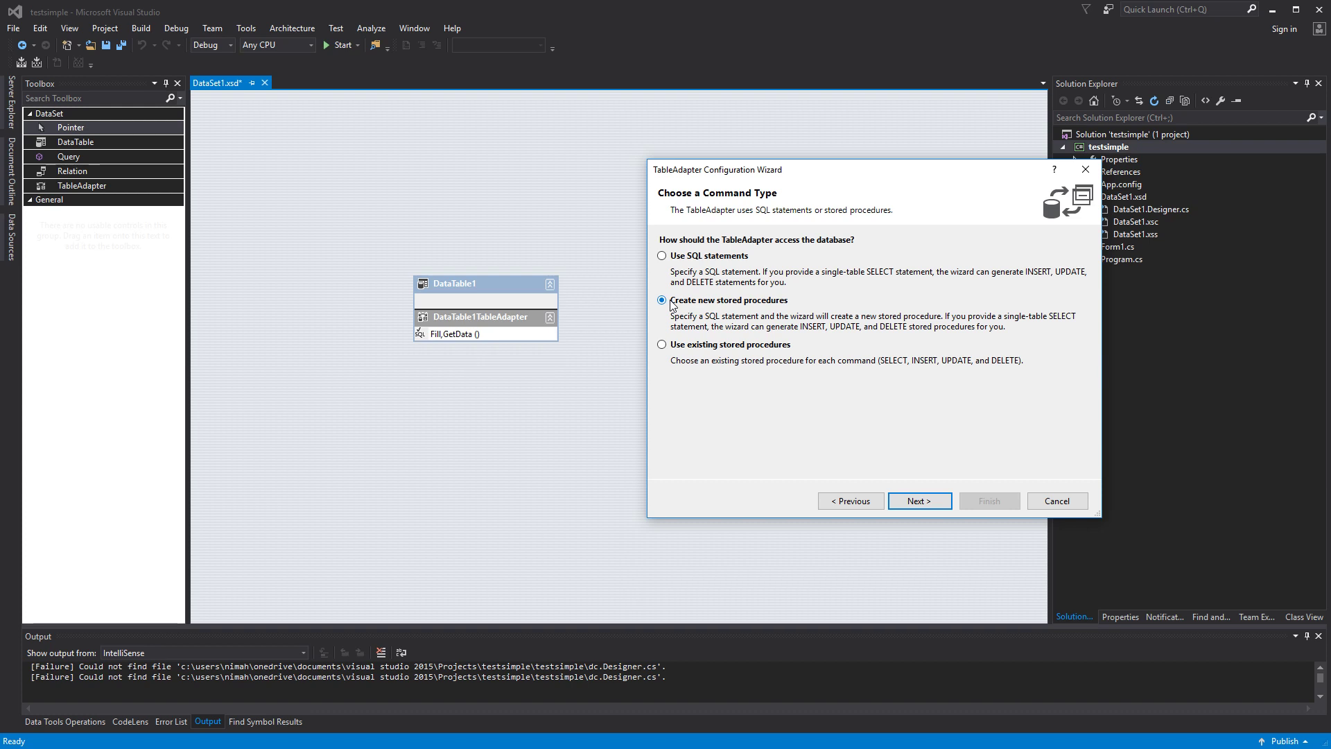
left_click(922, 502)
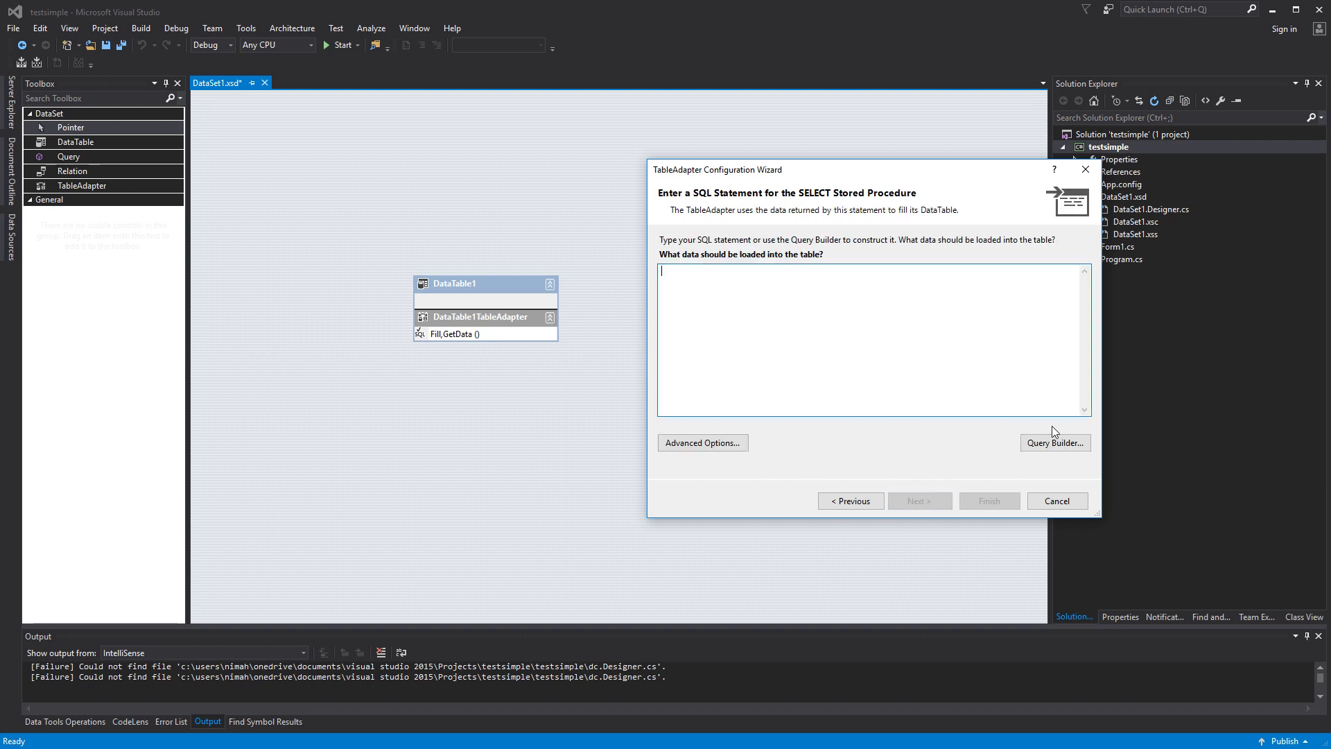
- Build a SELECT Car.* FROM Car query in Query Builder and advance to naming the procedures
left_click(1054, 444)
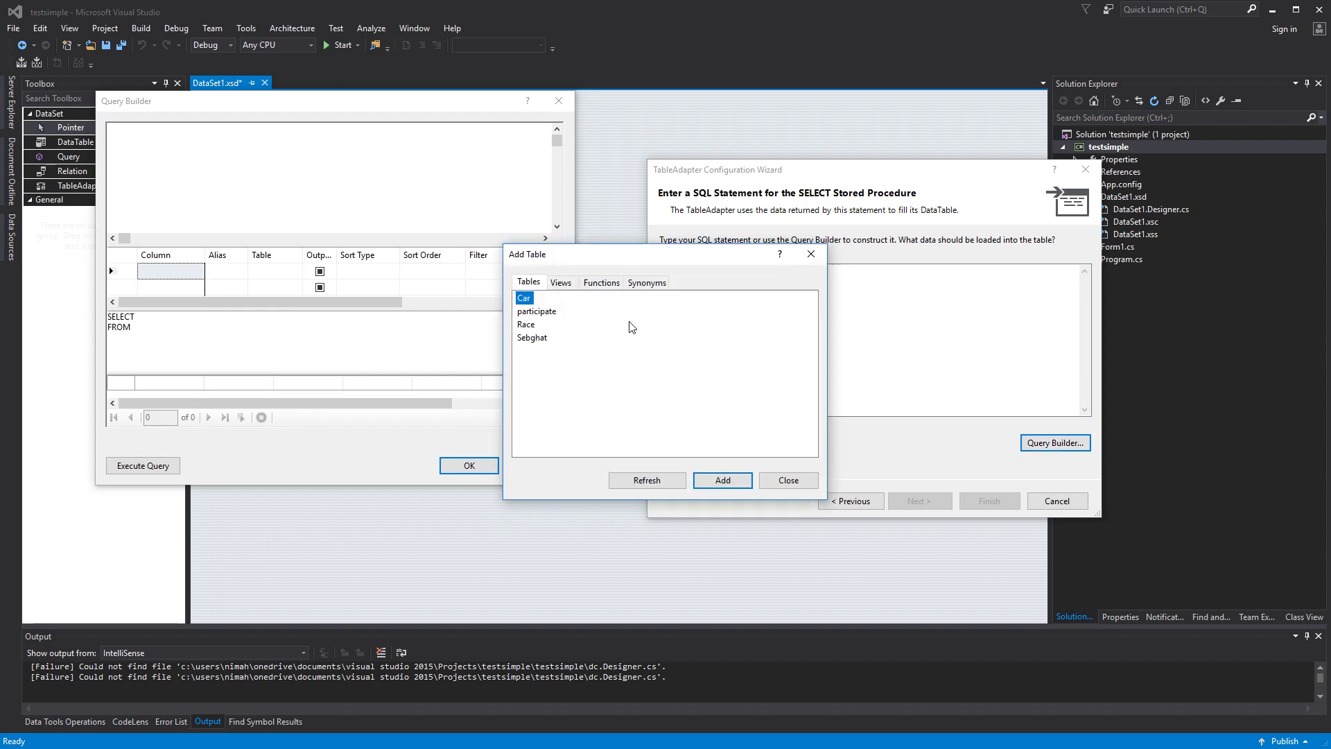
left_click(722, 480)
left_click(789, 482)
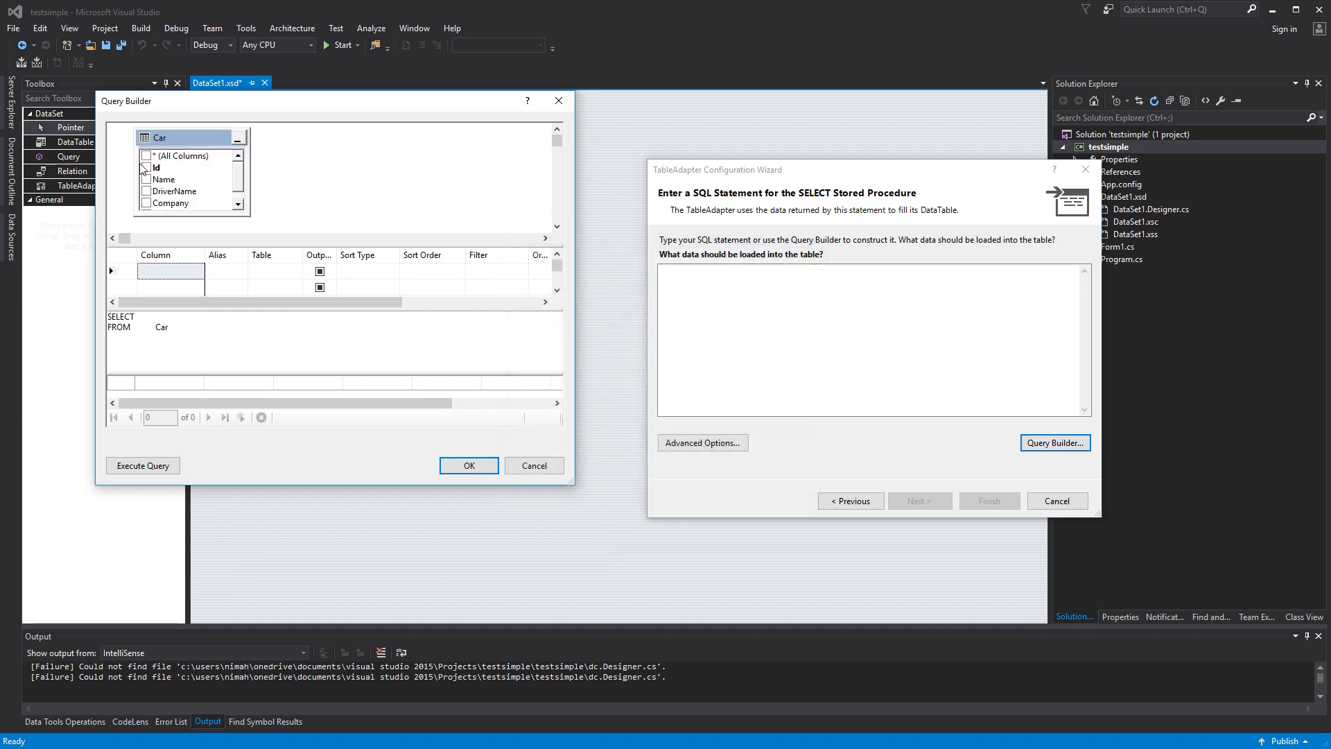
left_click(146, 155)
left_click(487, 469)
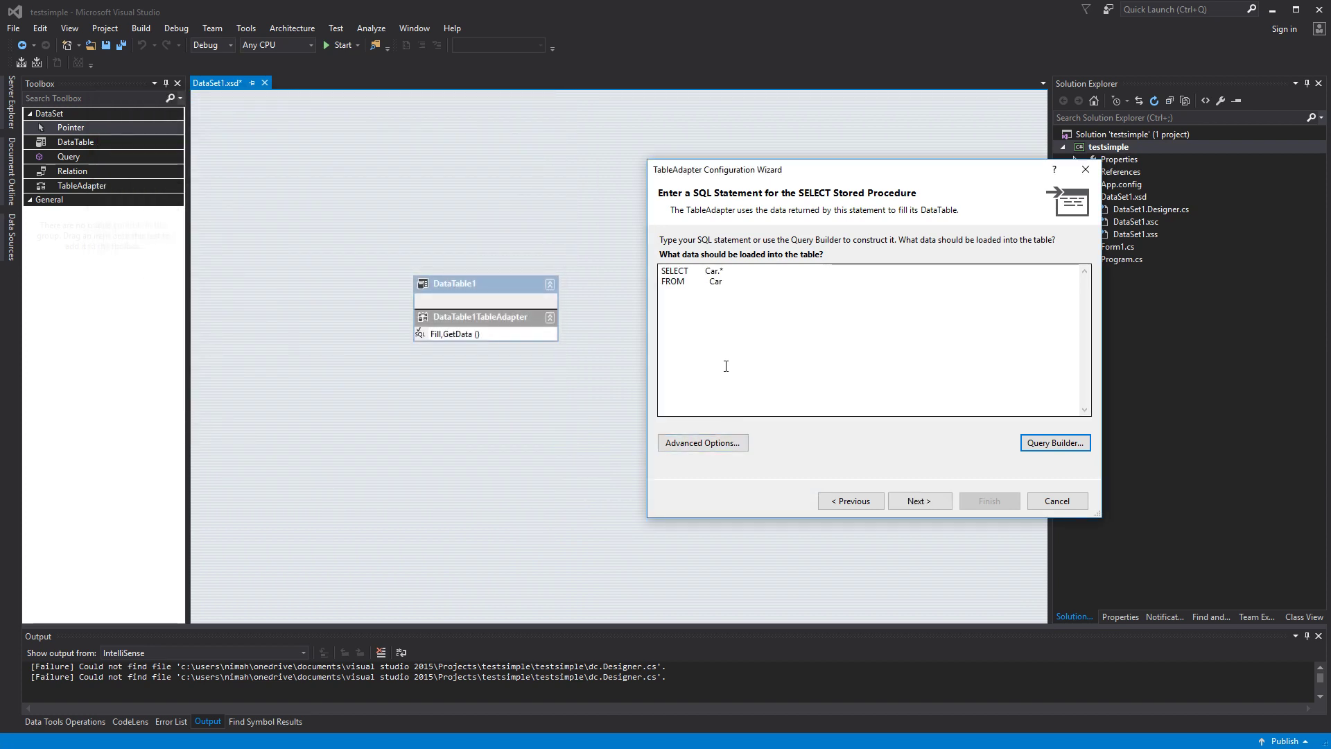
left_click(928, 502)
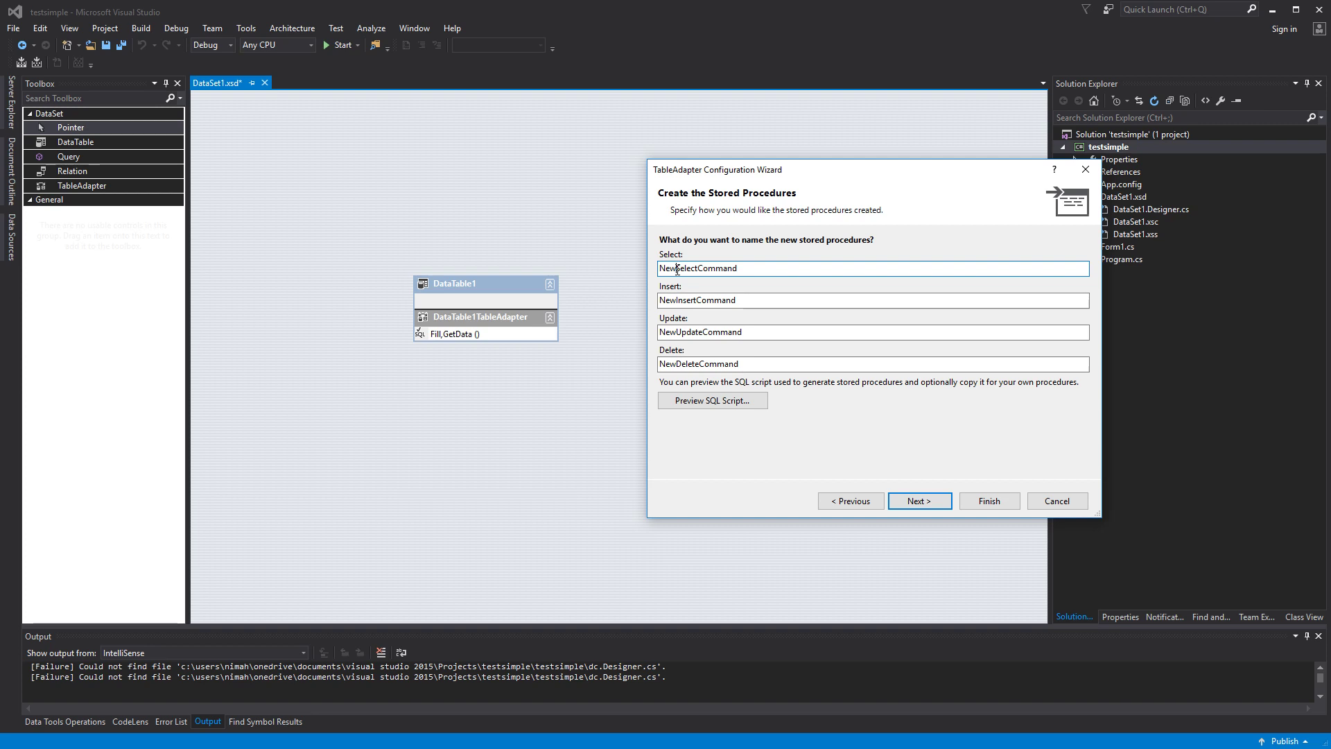
- Replace the 'New' prefix with 'Car' in the select and insert procedure names
left_click_drag(678, 272, 661, 270)
type("C")
type("ar")
mouse_move(677, 301)
left_mouse_down()
mouse_move(661, 300)
mouse_move(656, 365)
left_mouse_up()
type("CarCar")
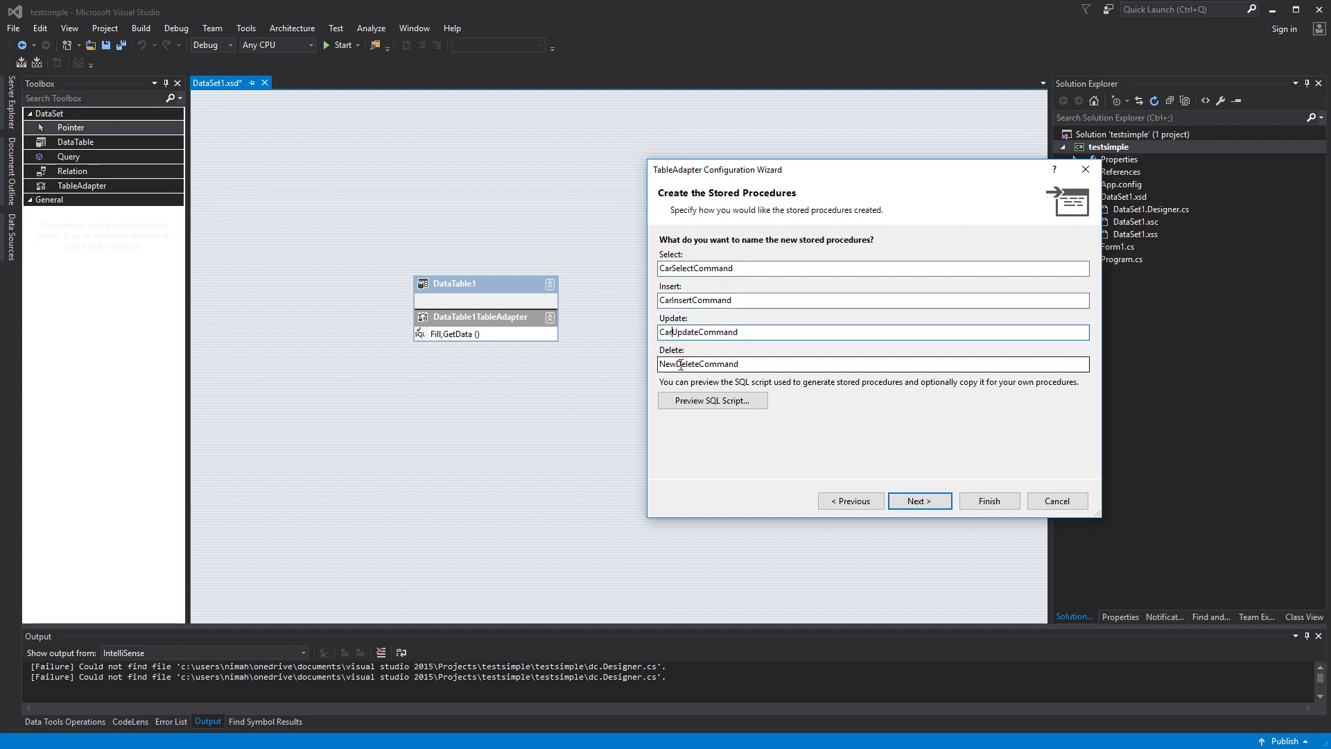
type("Car")
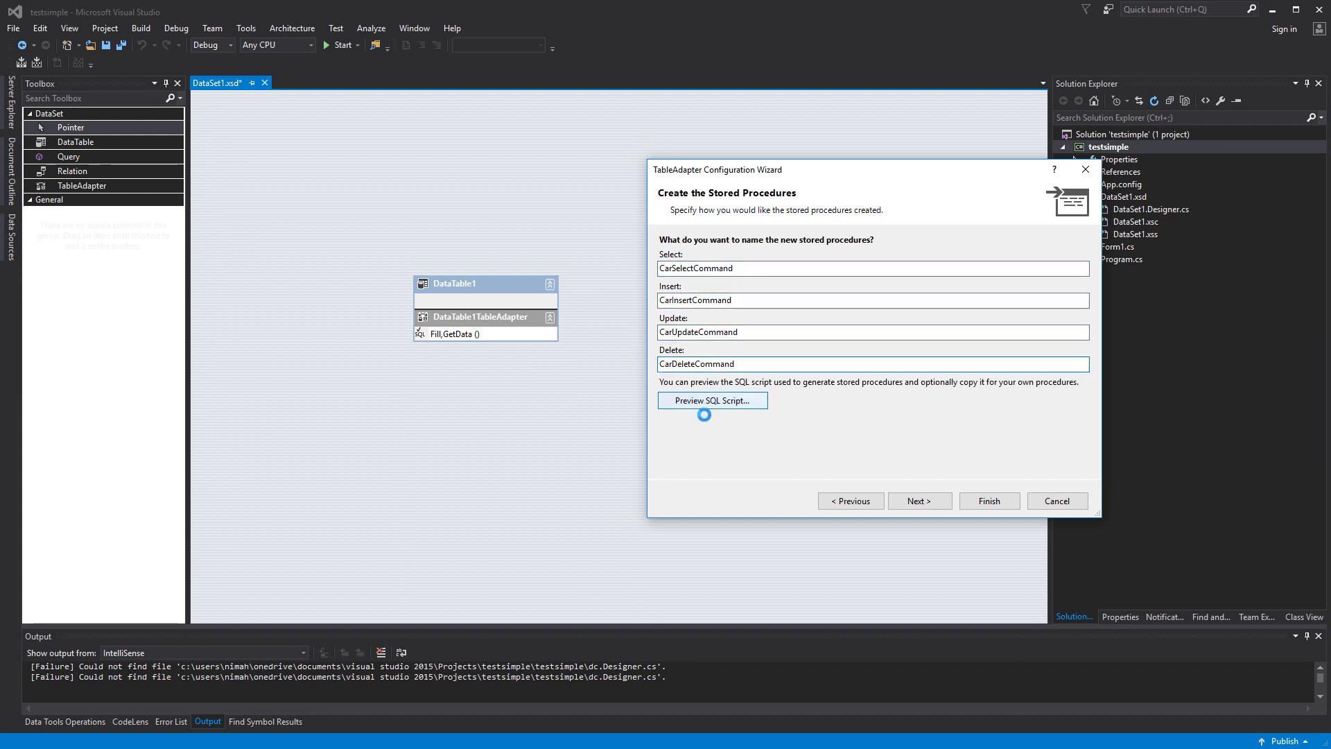
- Preview the generated SQL script, finish the wizard creating CarTableAdapter, and switch to Management Studio
left_click(703, 403)
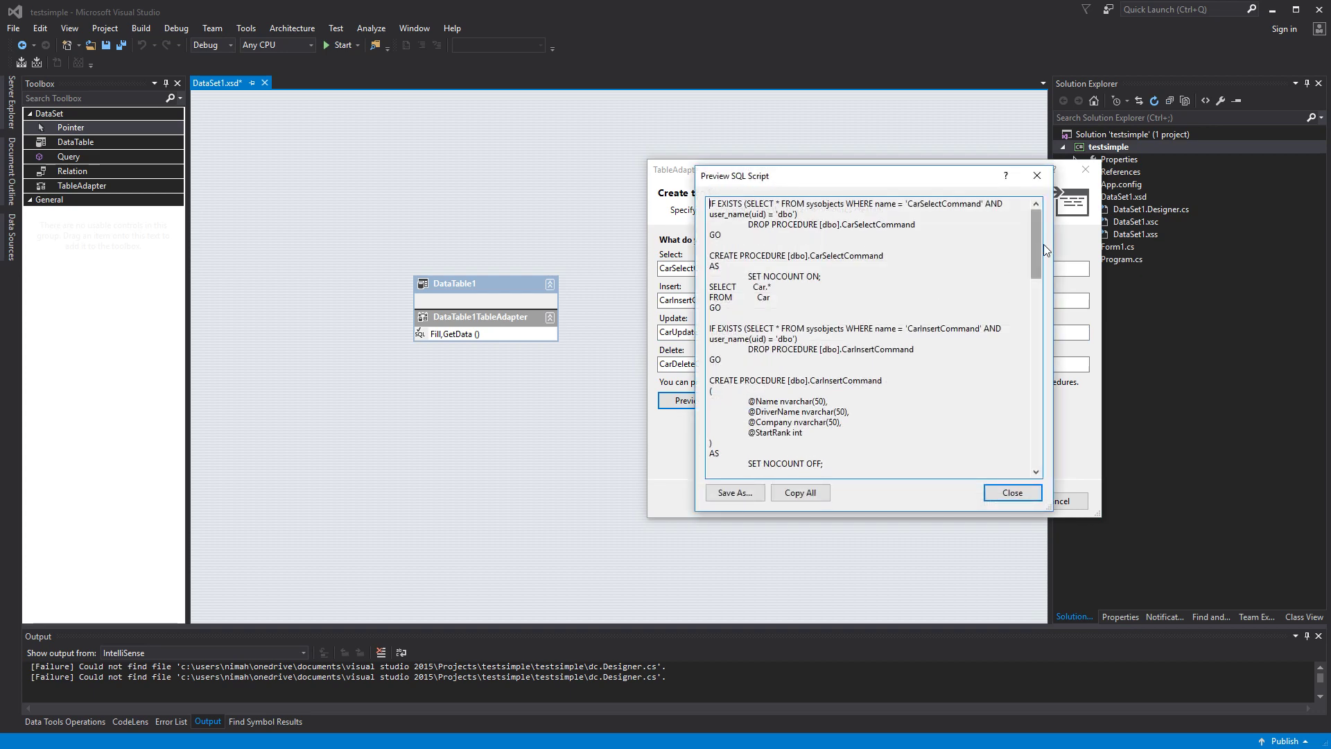
left_click_drag(1035, 272, 1041, 416)
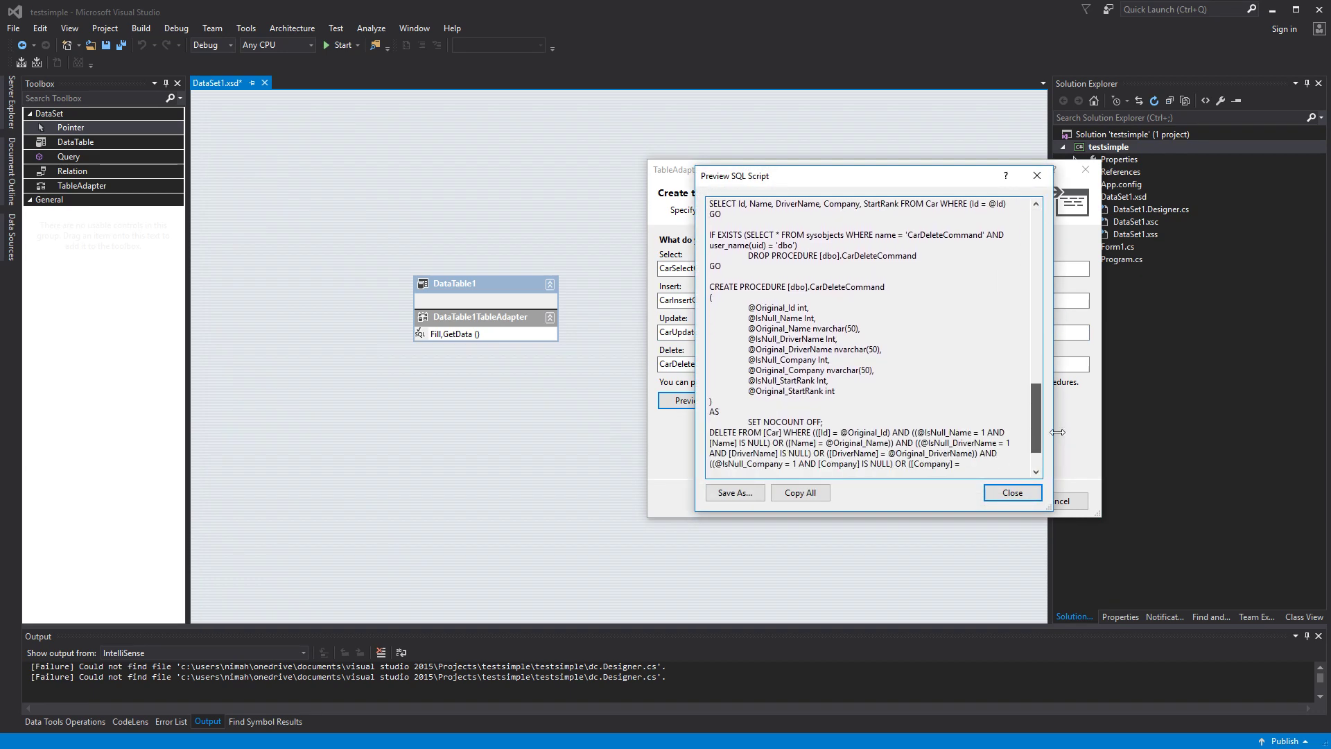
mouse_move(709, 391)
left_mouse_down()
mouse_move(835, 367)
mouse_move(765, 253)
left_mouse_up()
left_click(1005, 489)
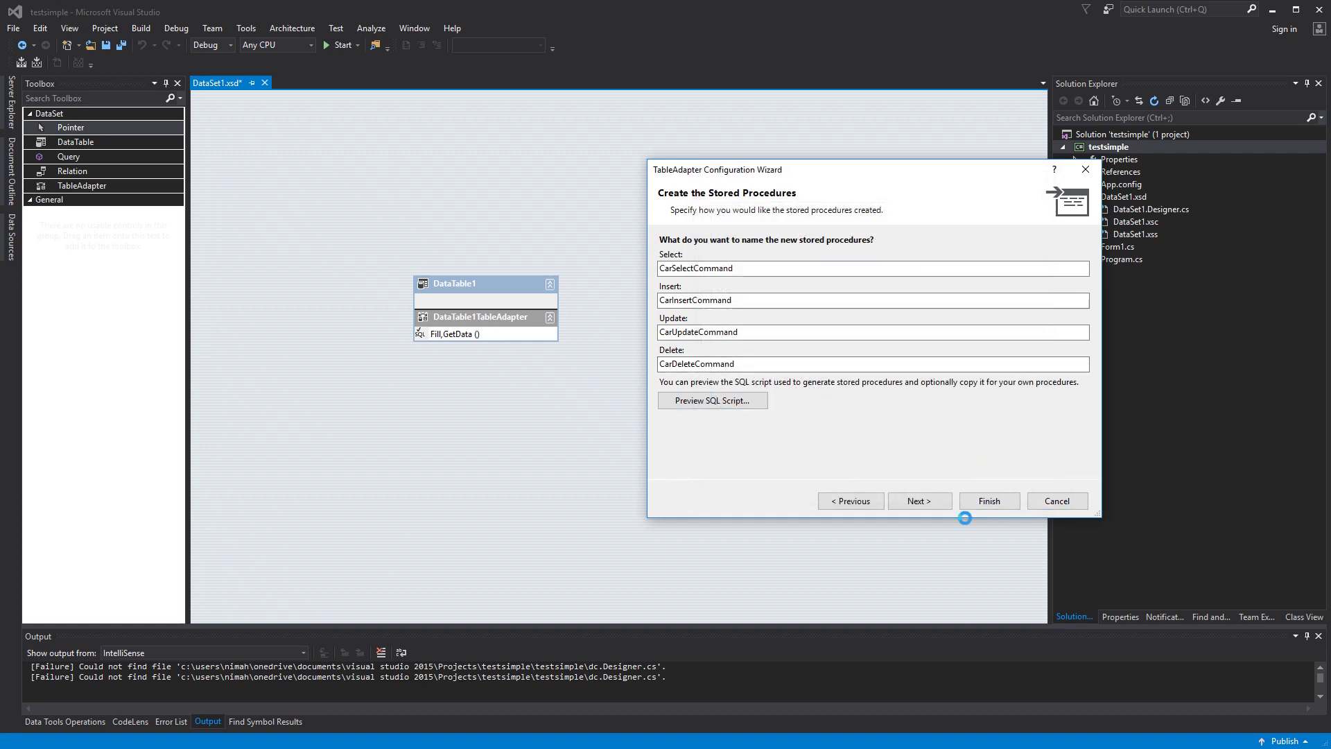
key("Return")
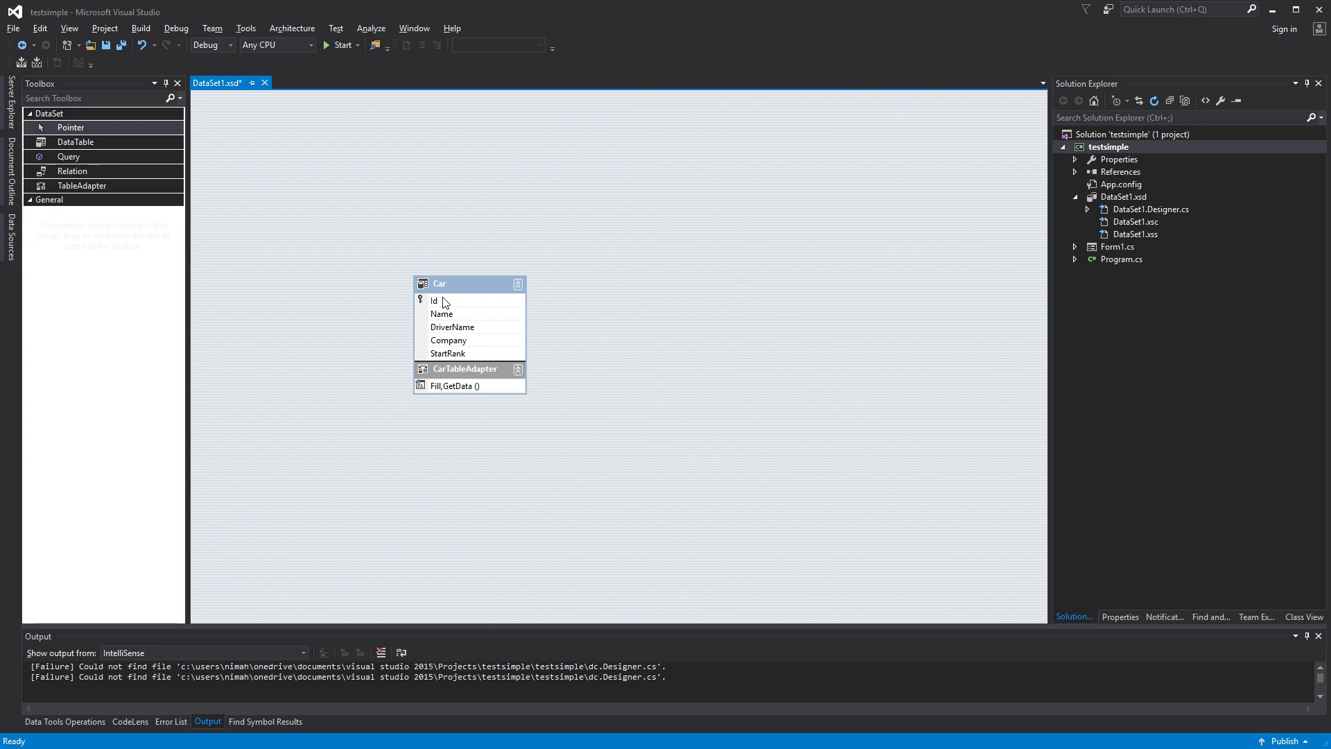
key("alt+Tab")
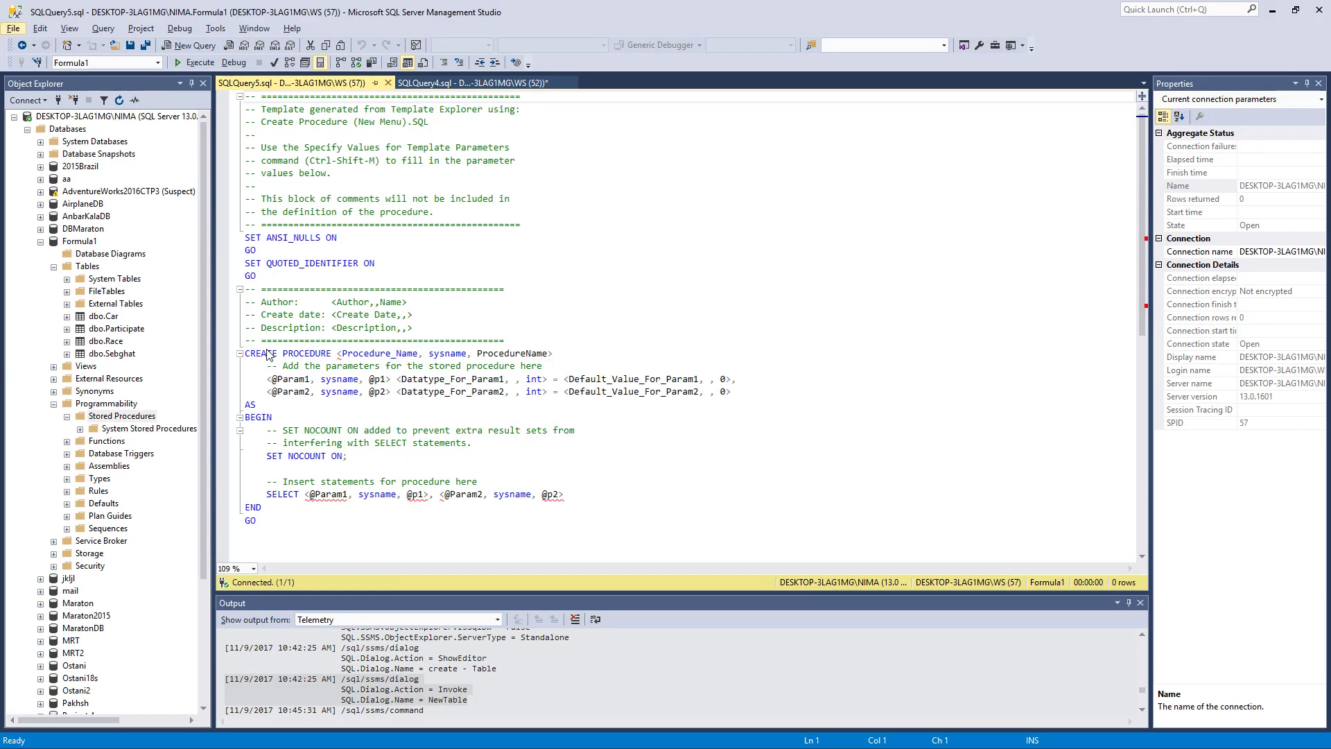
- Refresh the Stored Procedures list and open dbo.CarDeleteCommand with Modify
right_click(123, 417)
left_click(154, 501)
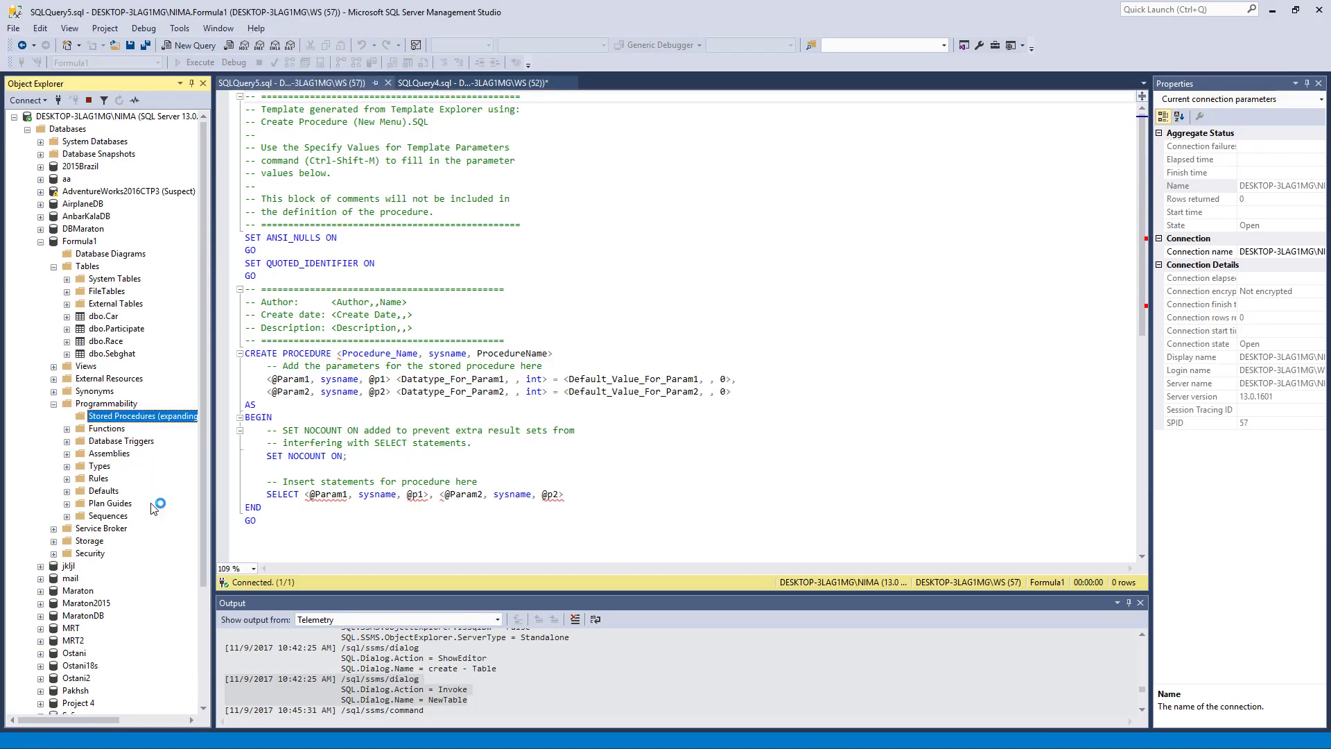
left_click_drag(211, 443, 299, 457)
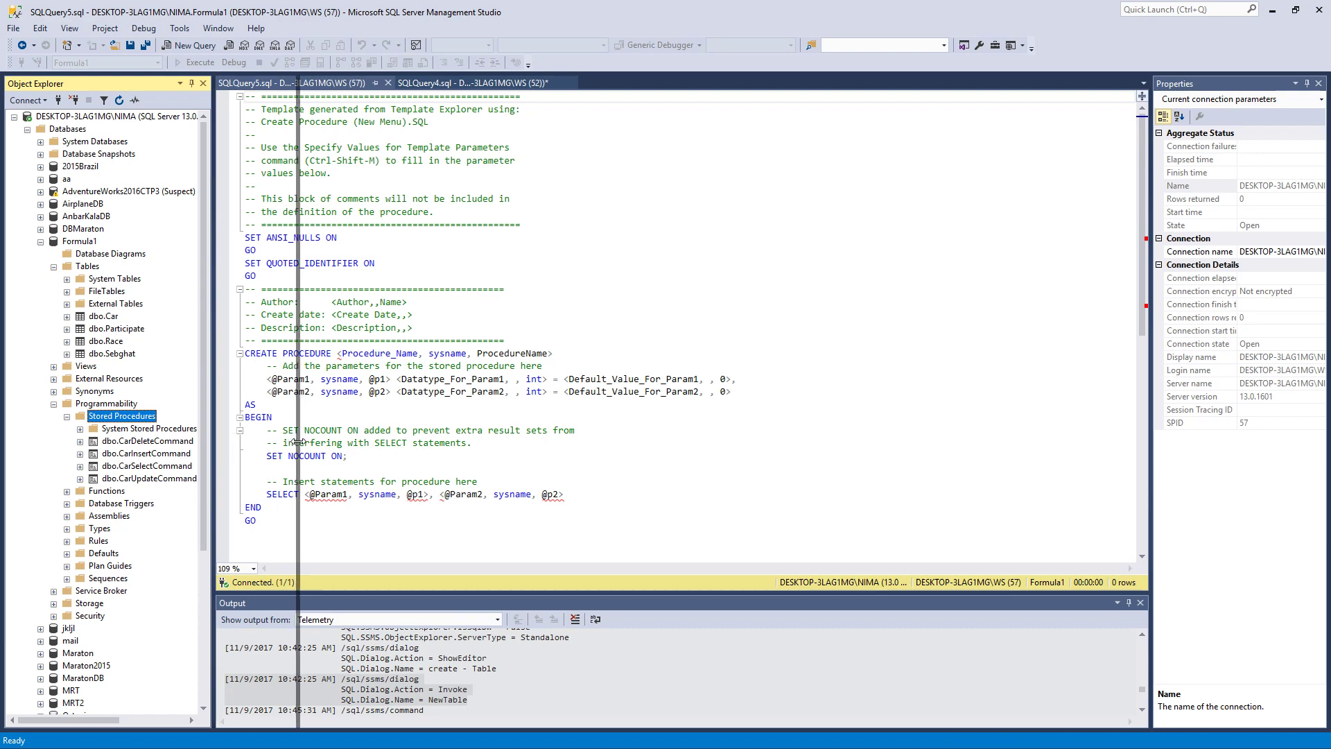
right_click(145, 443)
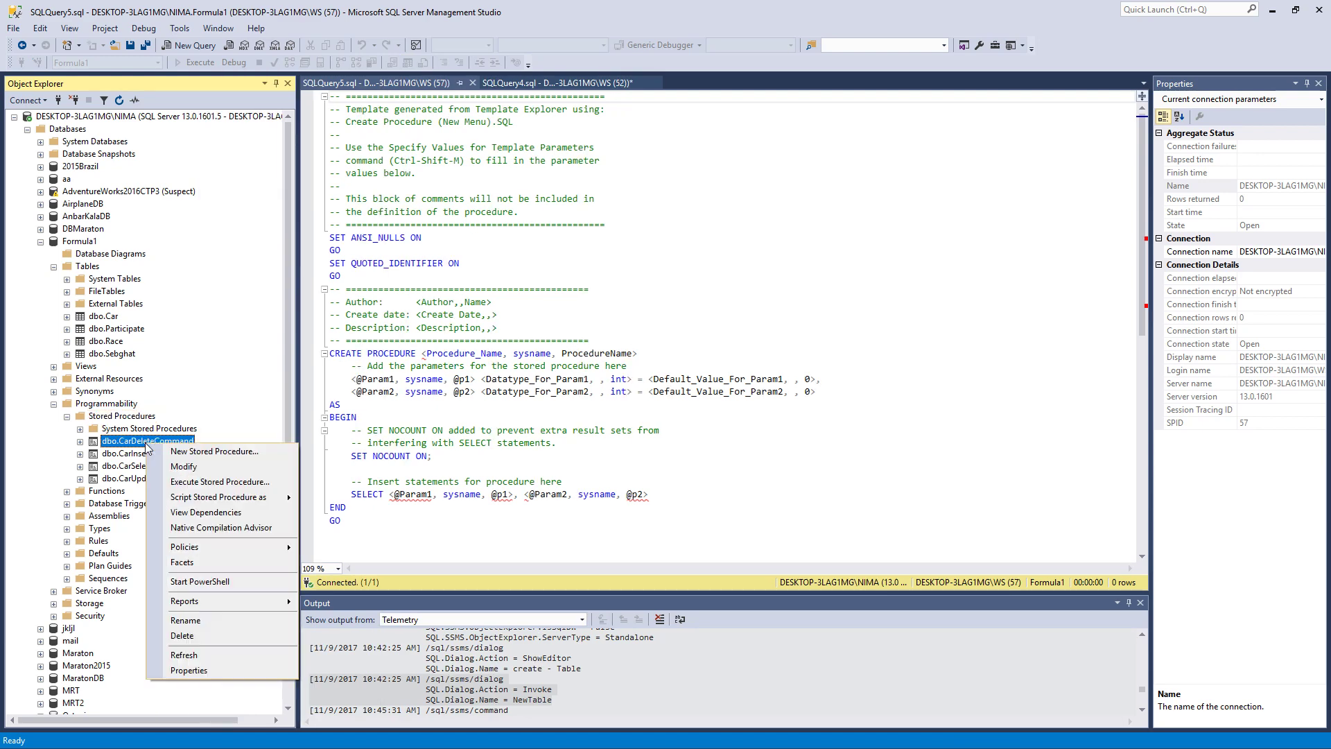
left_click(209, 469)
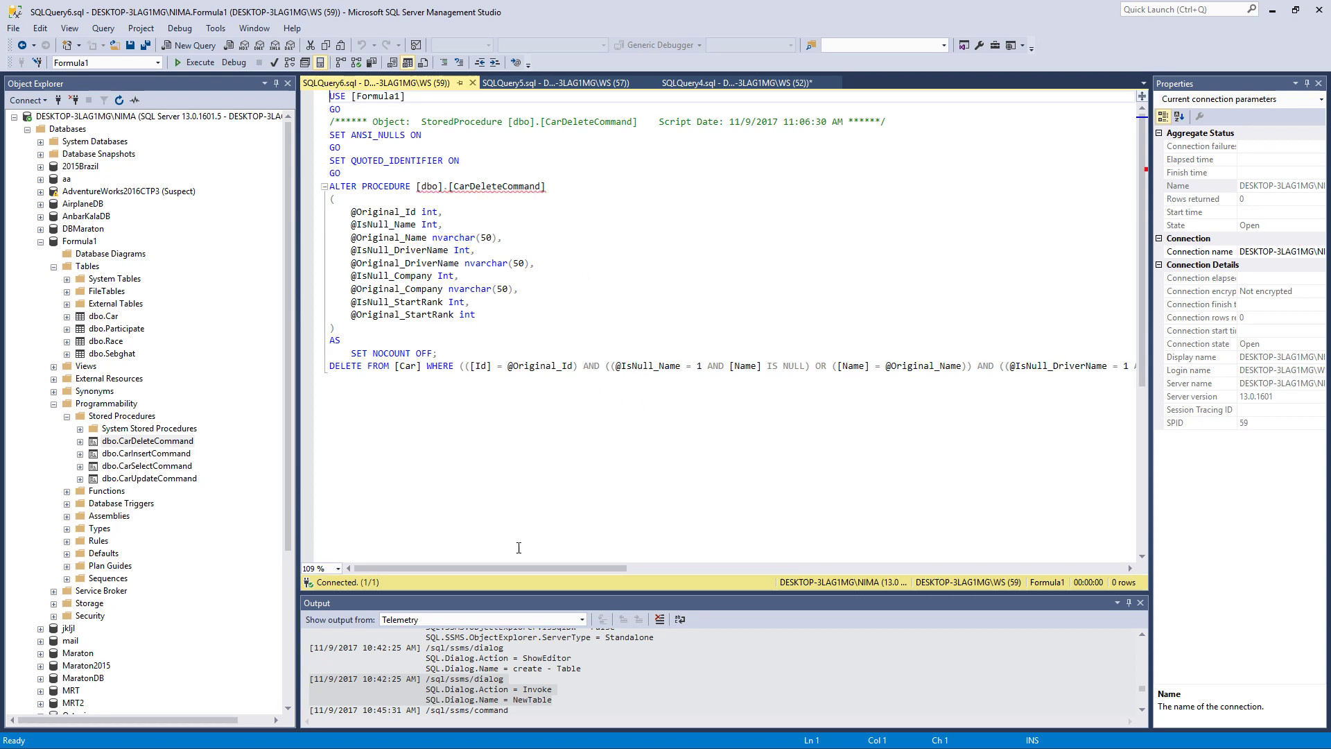
mouse_move(496, 570)
left_mouse_down()
mouse_move(542, 524)
mouse_move(365, 515)
left_mouse_up()
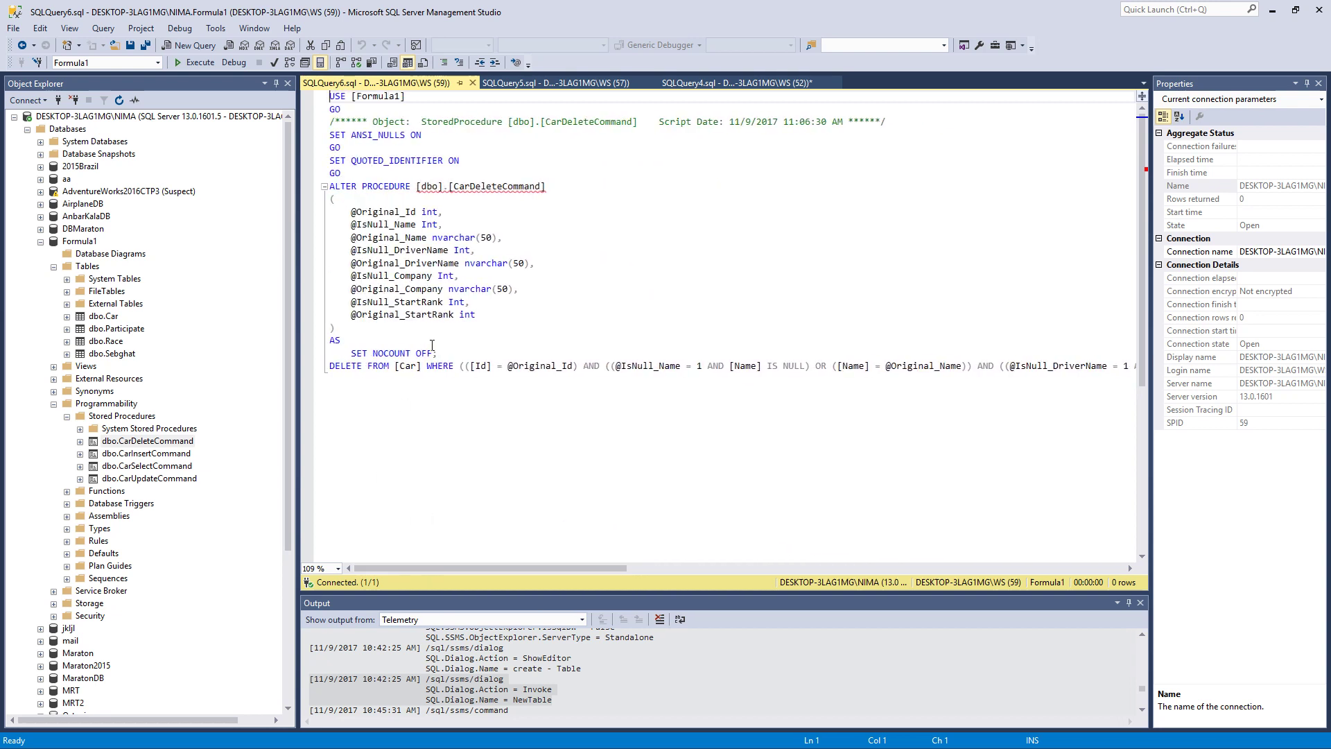